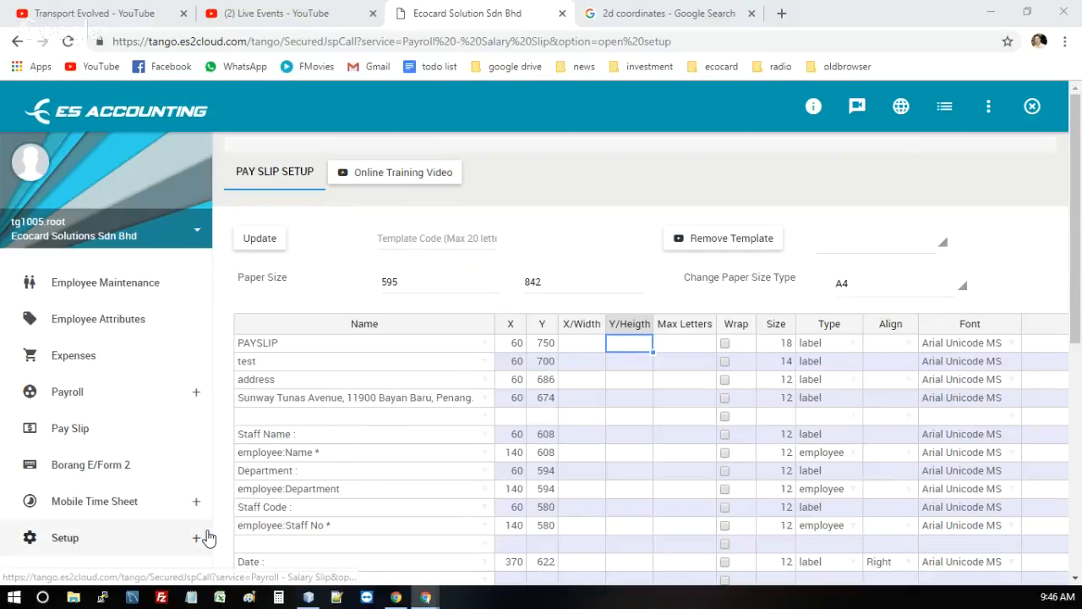
Open the Pay Slip Setup page from the payroll setup options
{"action": "scroll", "coordinate": [196, 510], "scroll_direction": "down", "scroll_amount": 3}
{"action": "scroll", "coordinate": [196, 510], "scroll_direction": "down", "scroll_amount": 3}
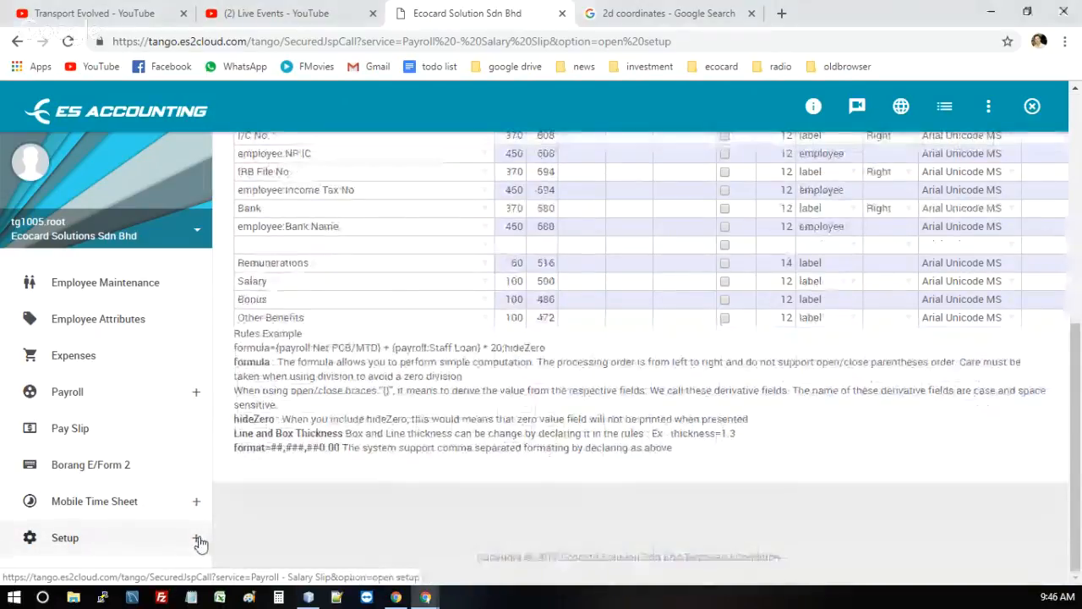
{"action": "left_click", "coordinate": [197, 538]}
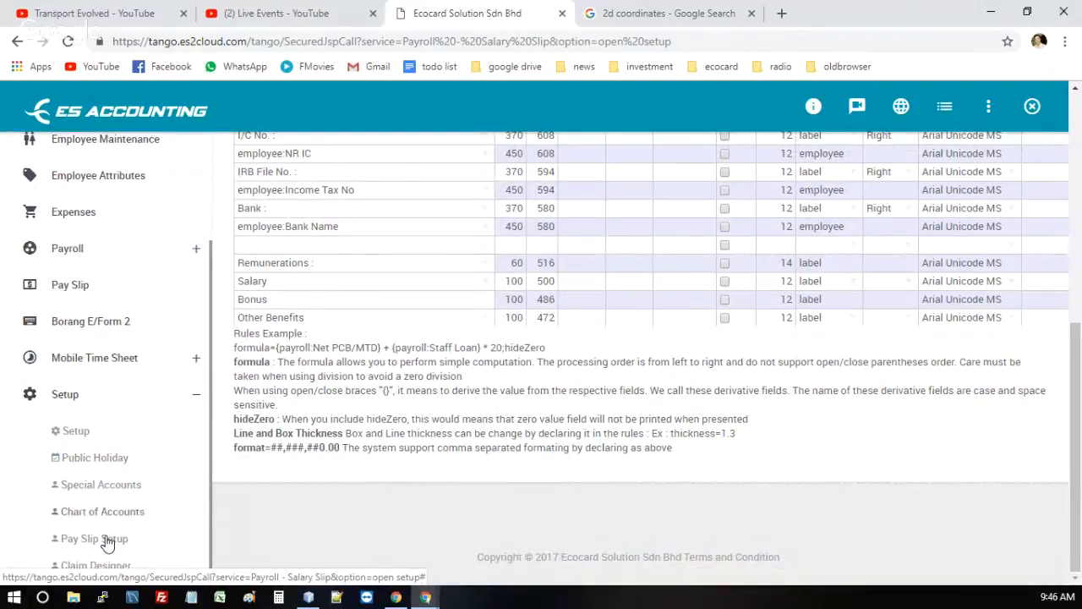
{"action": "left_click", "coordinate": [108, 541]}
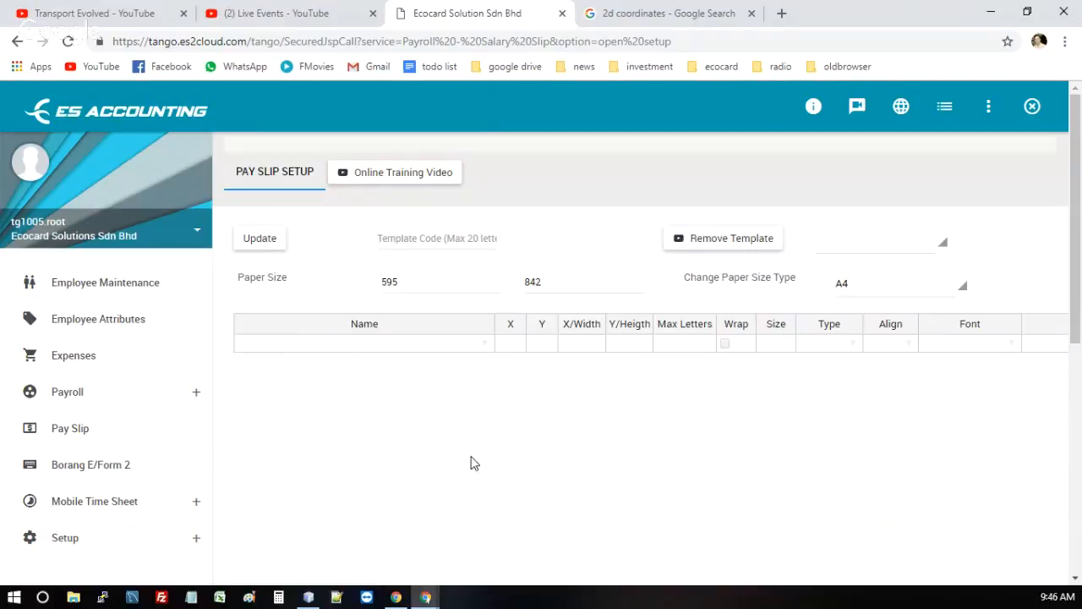
Load the Salary Slip template and look at its company name and address rows
{"action": "left_click", "coordinate": [870, 249]}
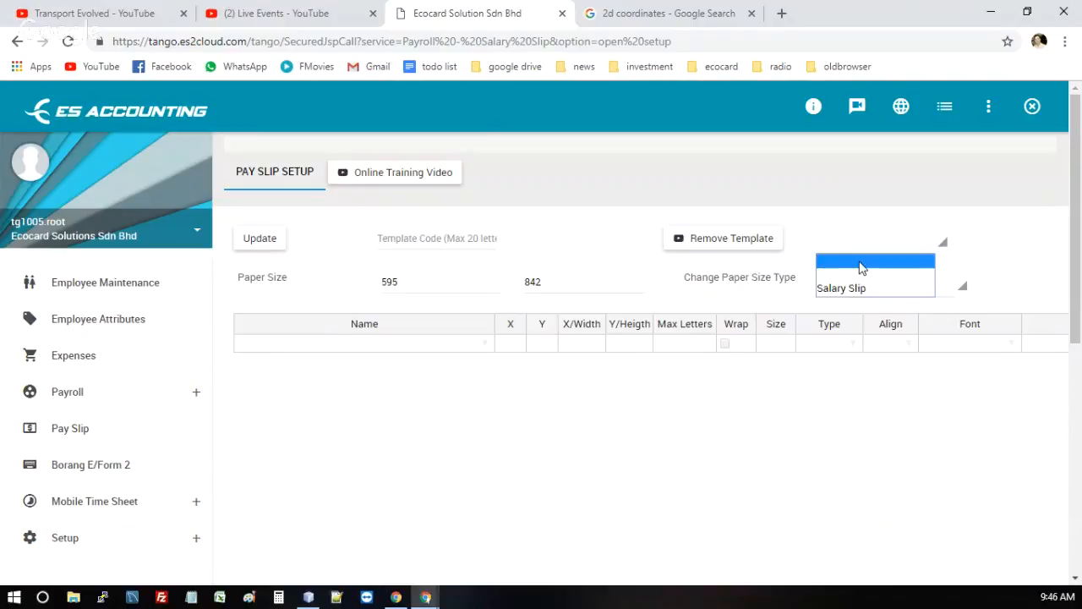
{"action": "left_click", "coordinate": [860, 262]}
{"action": "left_click", "coordinate": [870, 251]}
{"action": "left_click", "coordinate": [856, 274]}
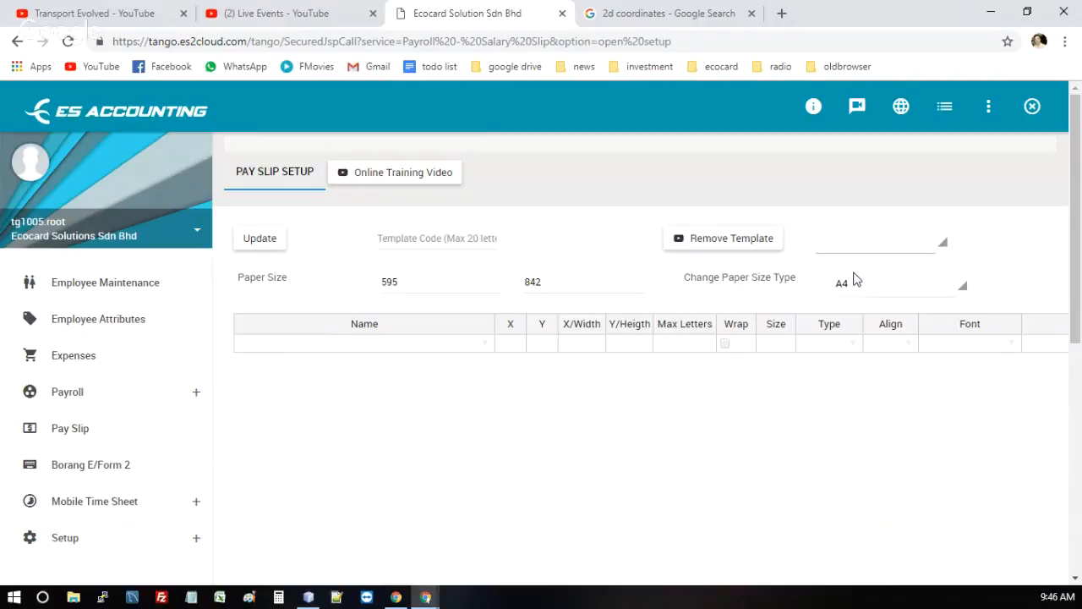
{"action": "left_click", "coordinate": [878, 246]}
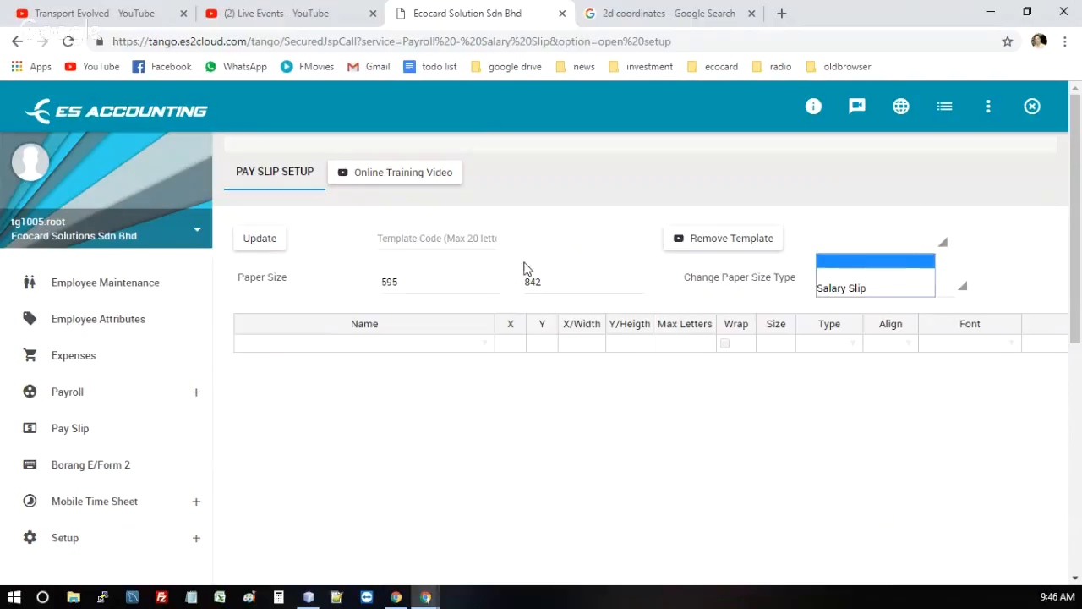
{"action": "left_click", "coordinate": [877, 290]}
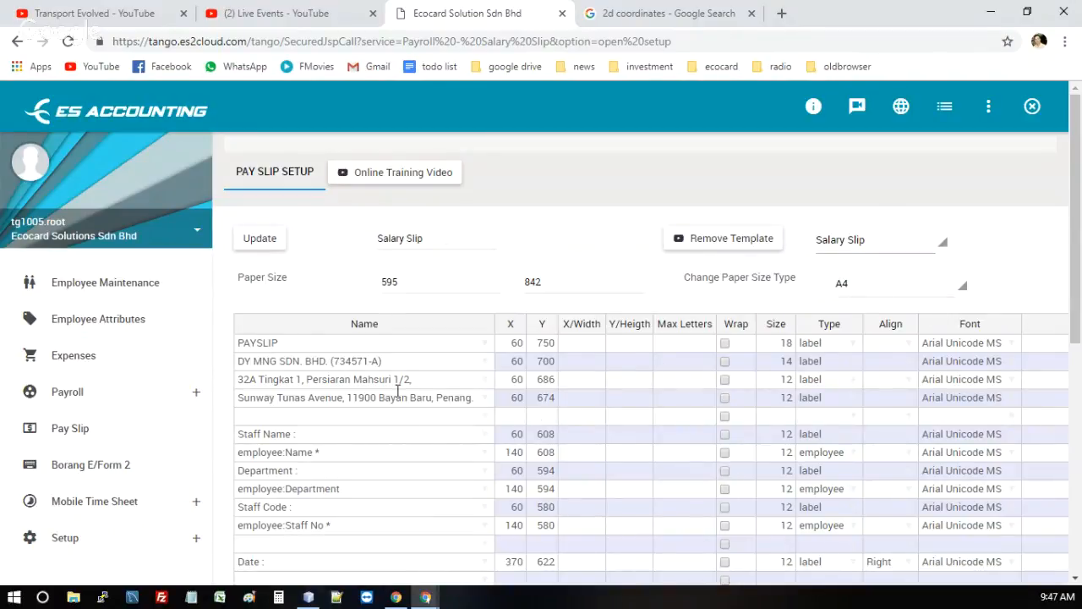
{"action": "left_click", "coordinate": [391, 365]}
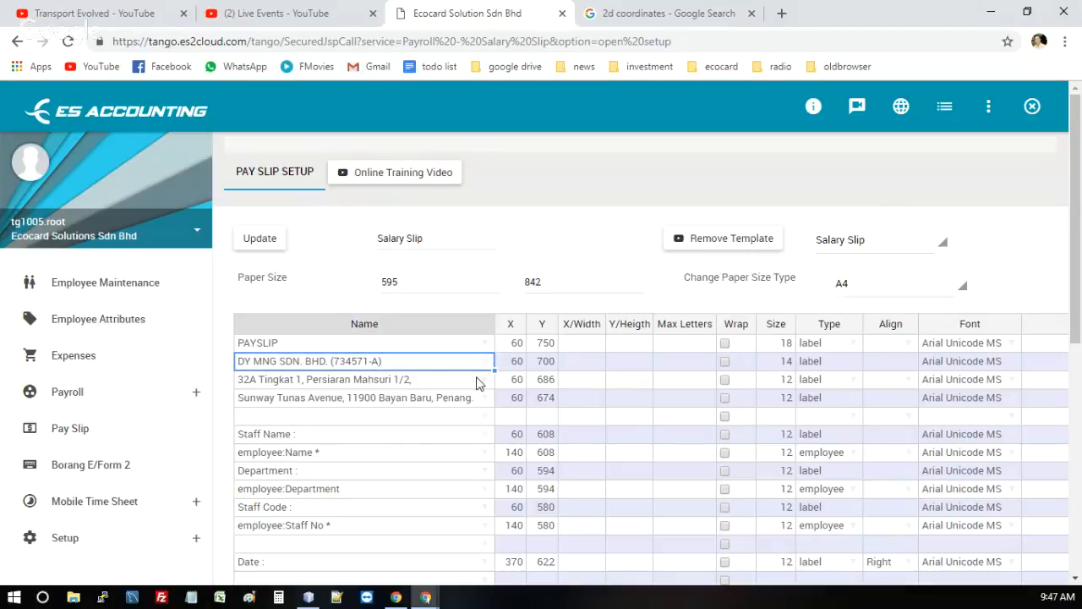
{"action": "left_click", "coordinate": [284, 387]}
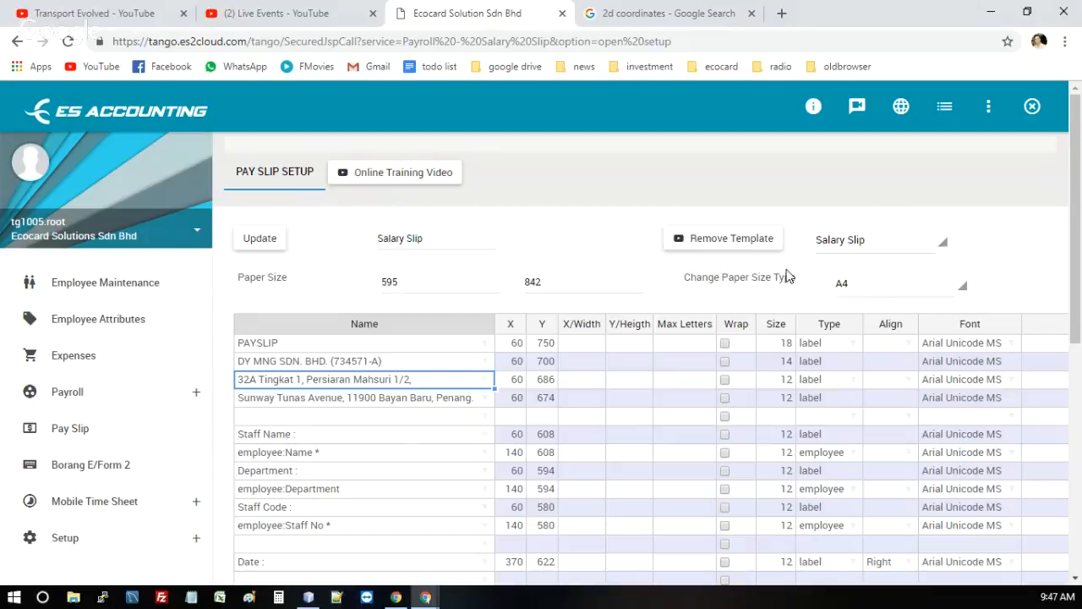
Change the paper size type to A0 and check the paper width and height
{"action": "left_click", "coordinate": [873, 290]}
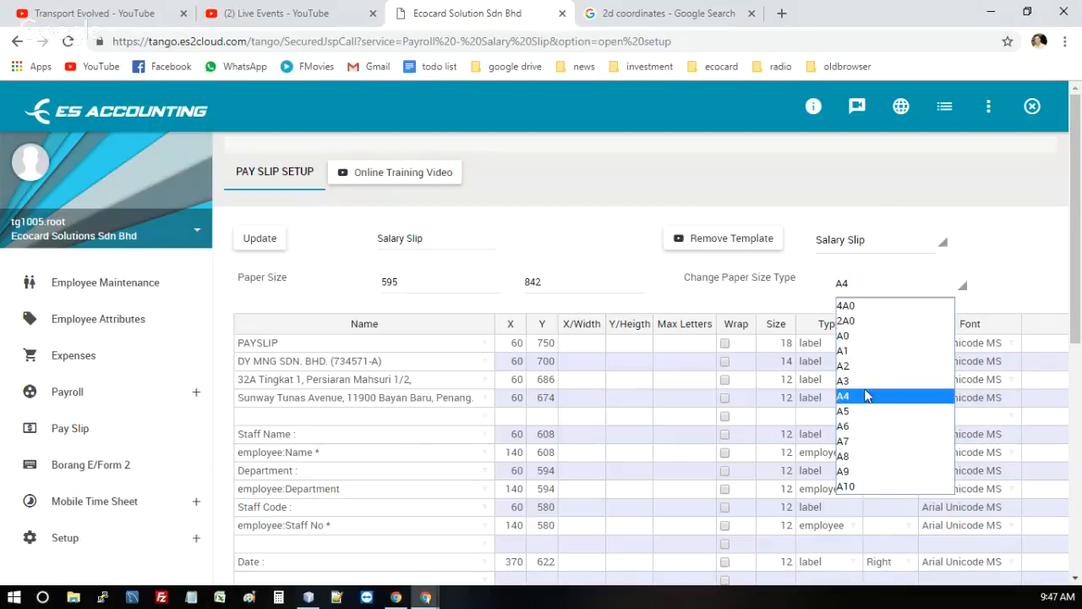
{"action": "left_click", "coordinate": [855, 335]}
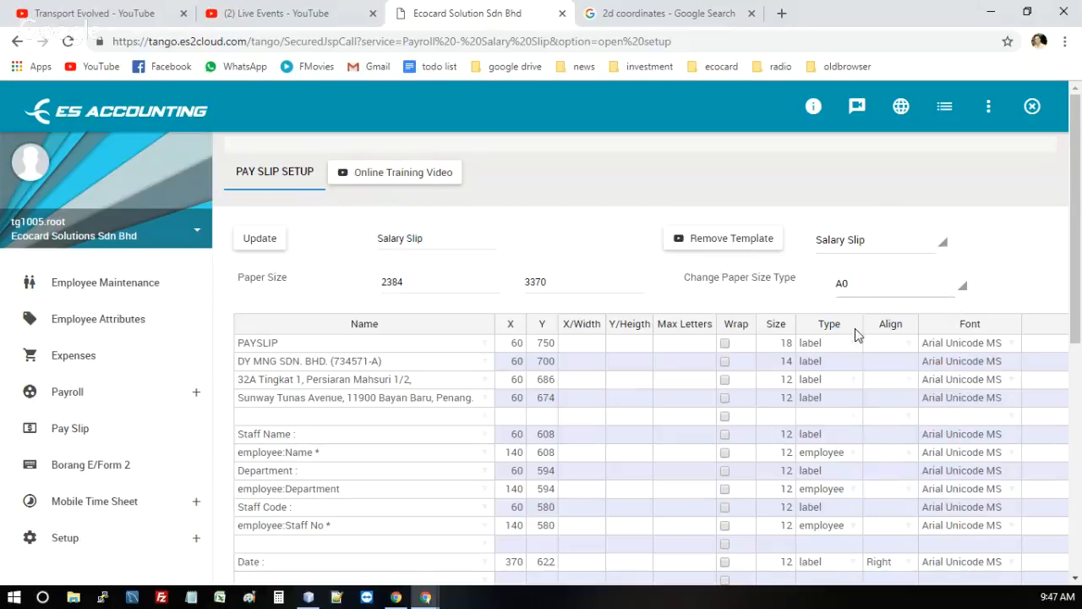
{"action": "left_click", "coordinate": [413, 283]}
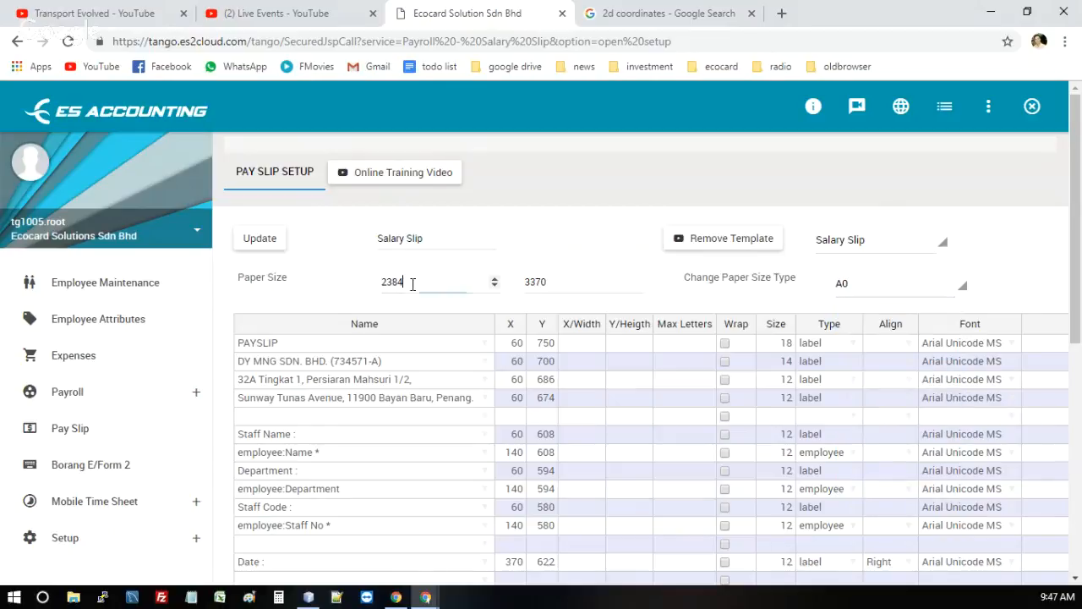
{"action": "left_click", "coordinate": [581, 282]}
Set the paper size type back to A4 and review its width and height
{"action": "left_click", "coordinate": [850, 290]}
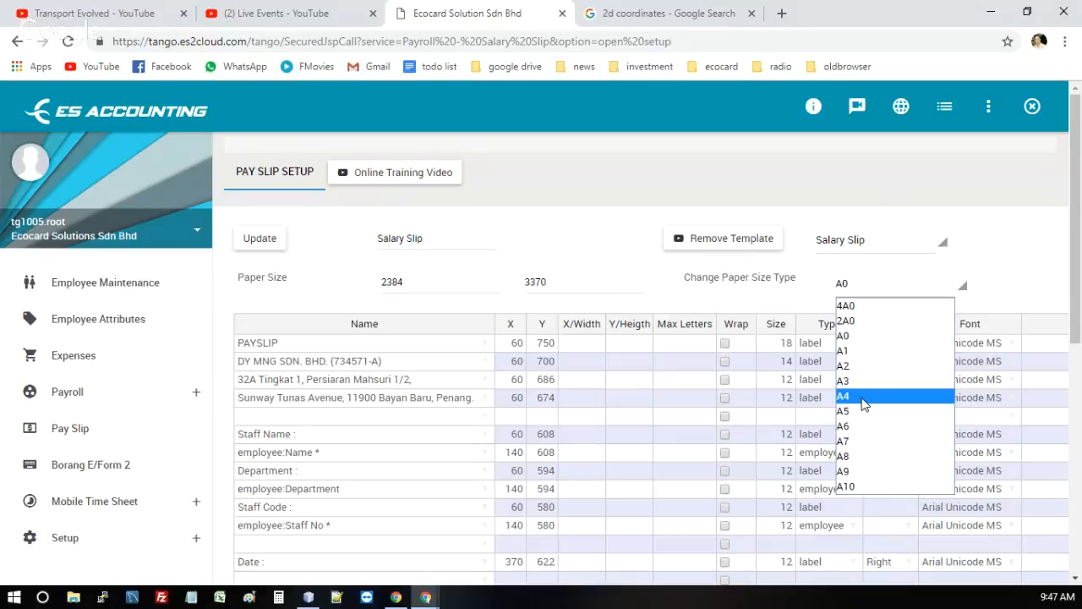
{"action": "left_click", "coordinate": [864, 399]}
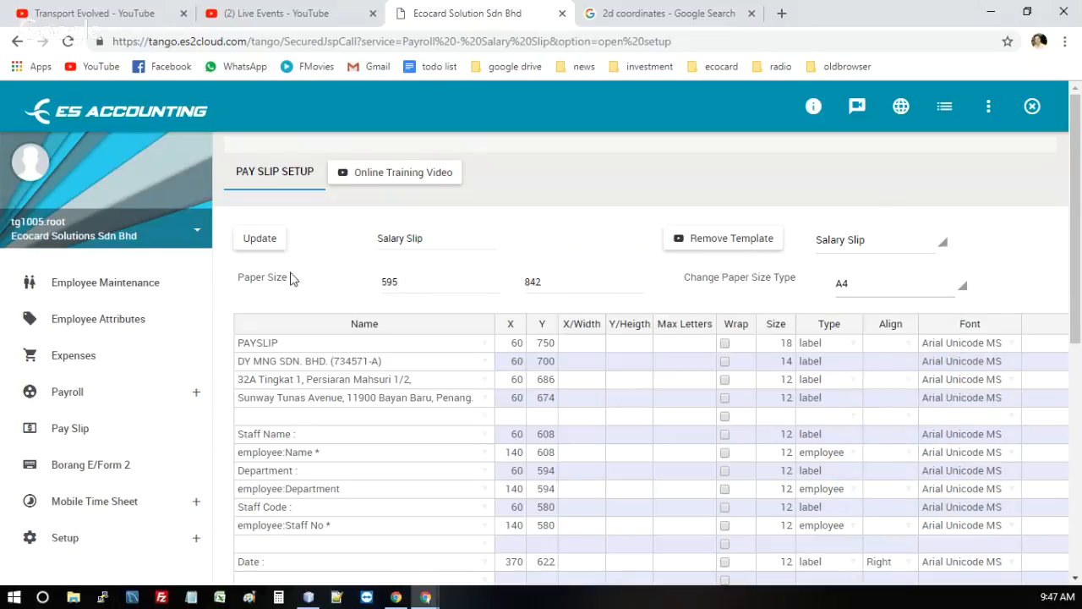
{"action": "left_click", "coordinate": [414, 283]}
{"action": "left_click", "coordinate": [554, 284]}
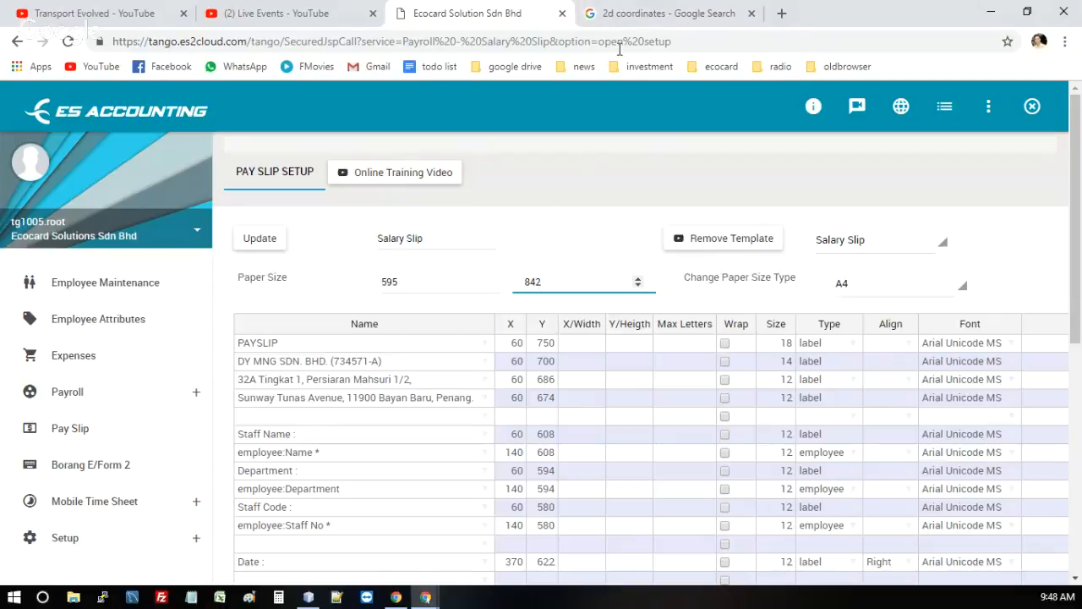
Switch to the 2d coordinates Google results and study the enlarged X/Y axis diagram to understand point positioning
{"action": "left_click", "coordinate": [622, 14]}
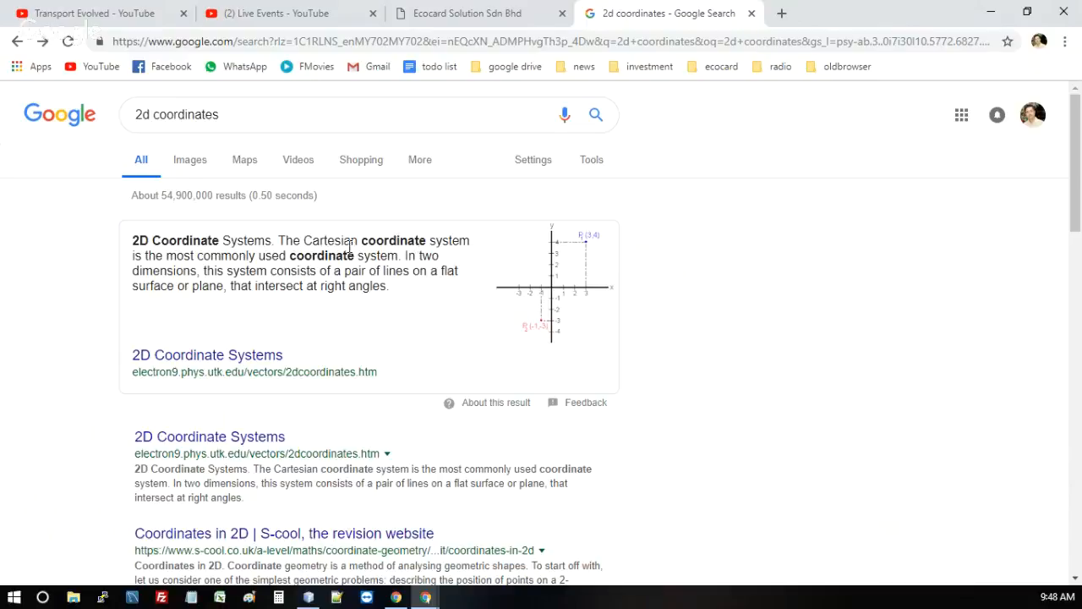
{"action": "left_click", "coordinate": [577, 288]}
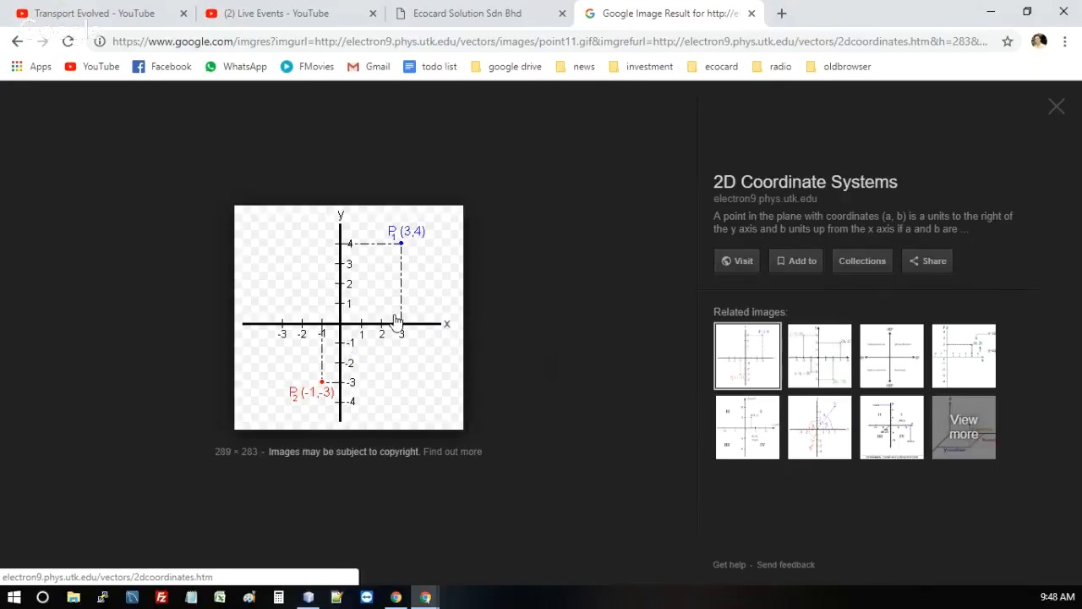
{"action": "left_click", "coordinate": [514, 7]}
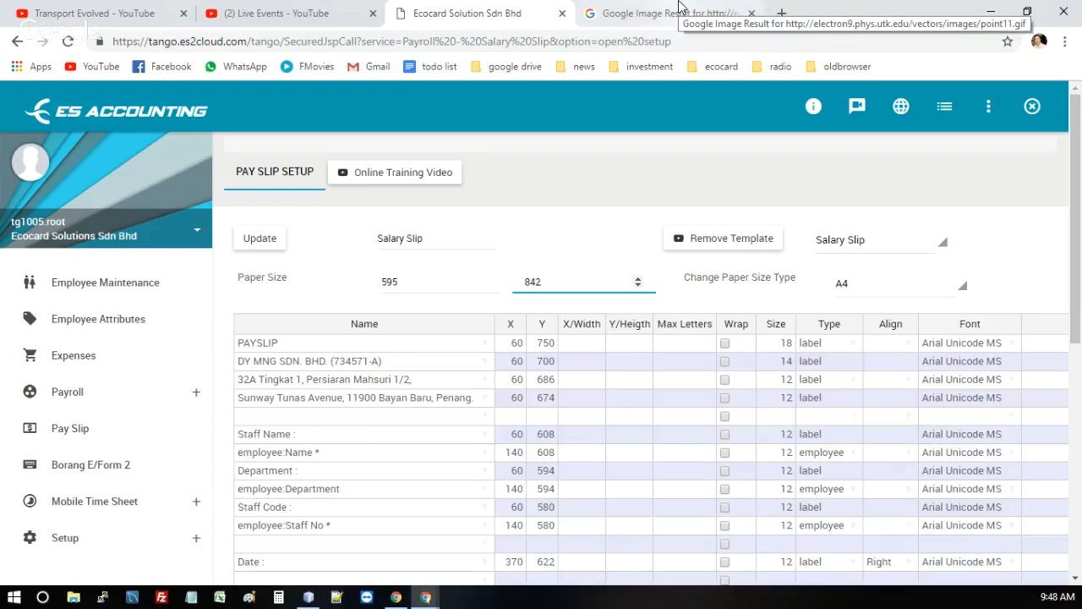
{"action": "left_click", "coordinate": [679, 6]}
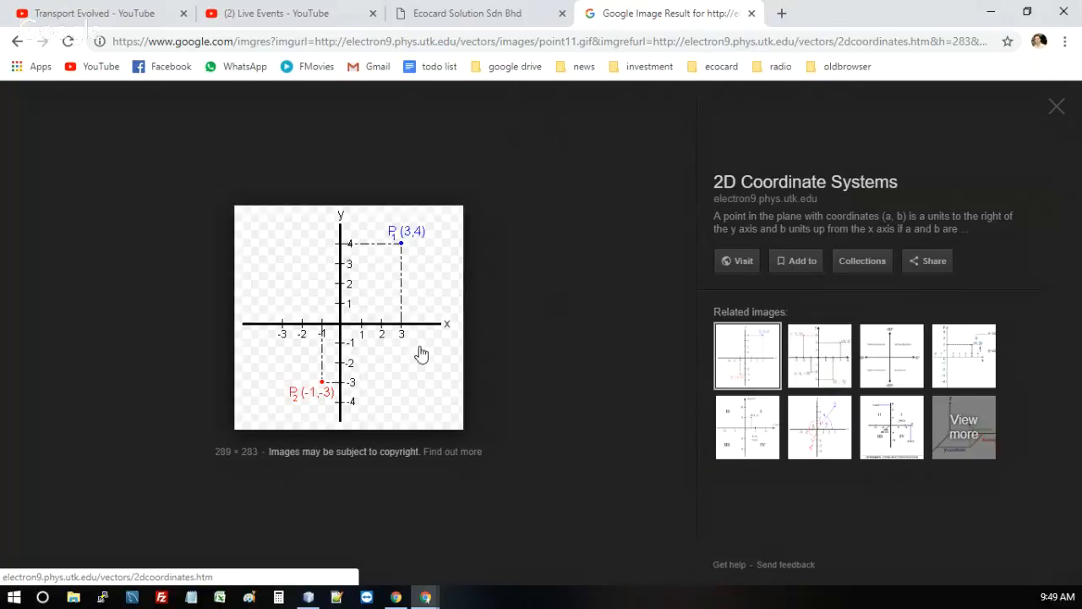
{"action": "left_click", "coordinate": [367, 320]}
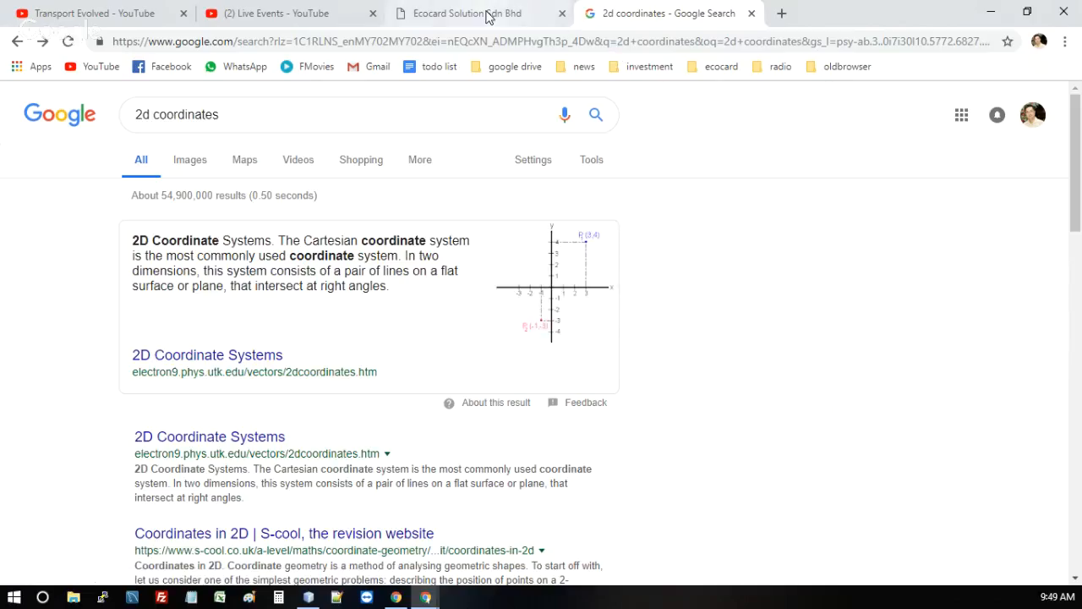
Return to the pay slip setup and inspect the X and Y coordinates of the PAYSLIP row
{"action": "left_click", "coordinate": [487, 14]}
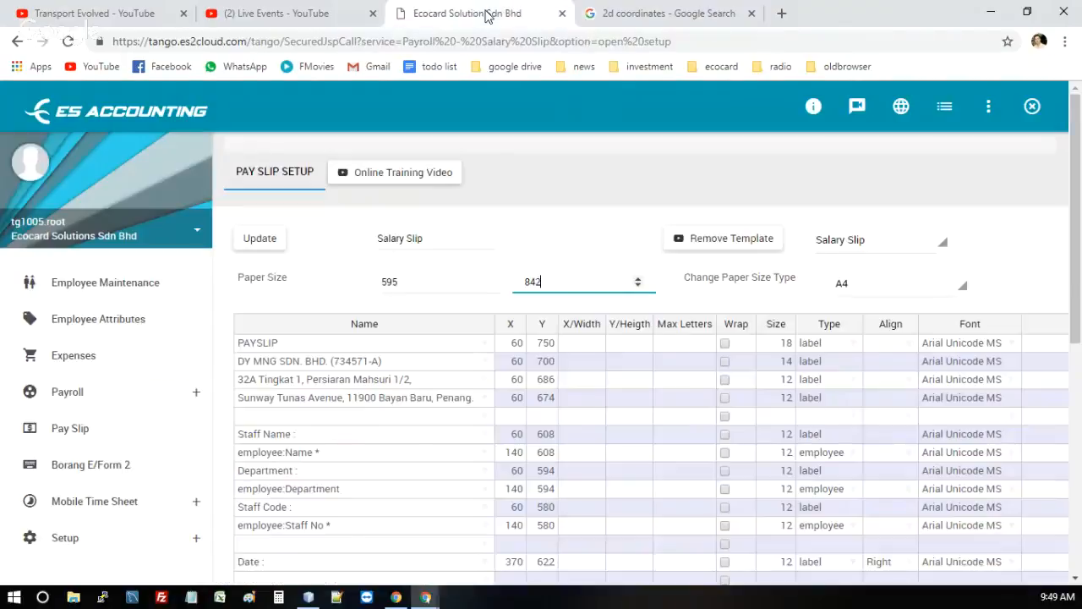
{"action": "left_click", "coordinate": [546, 342]}
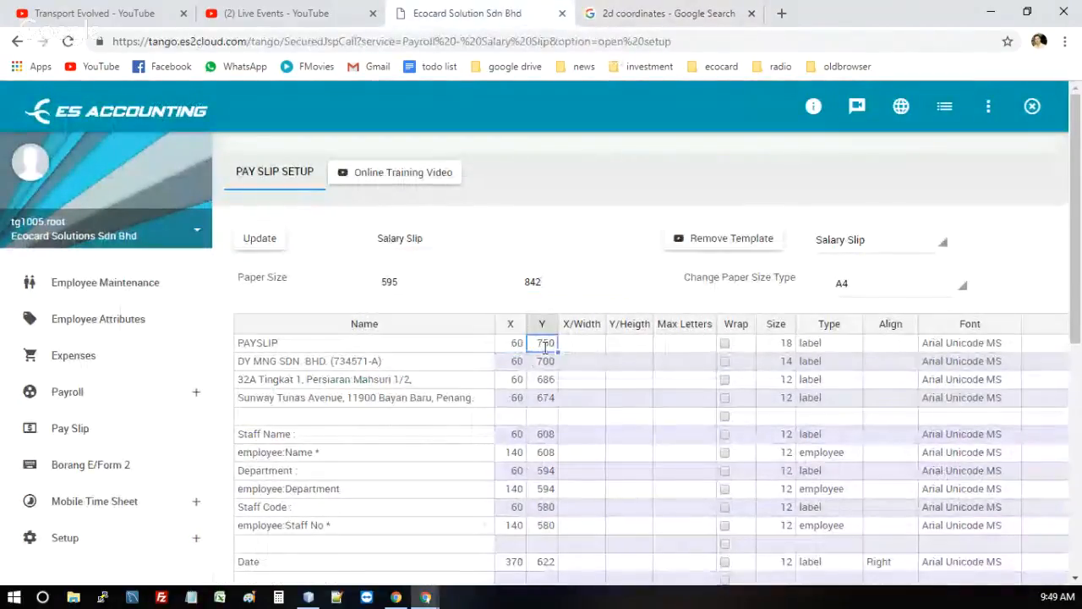
{"action": "left_click", "coordinate": [301, 361]}
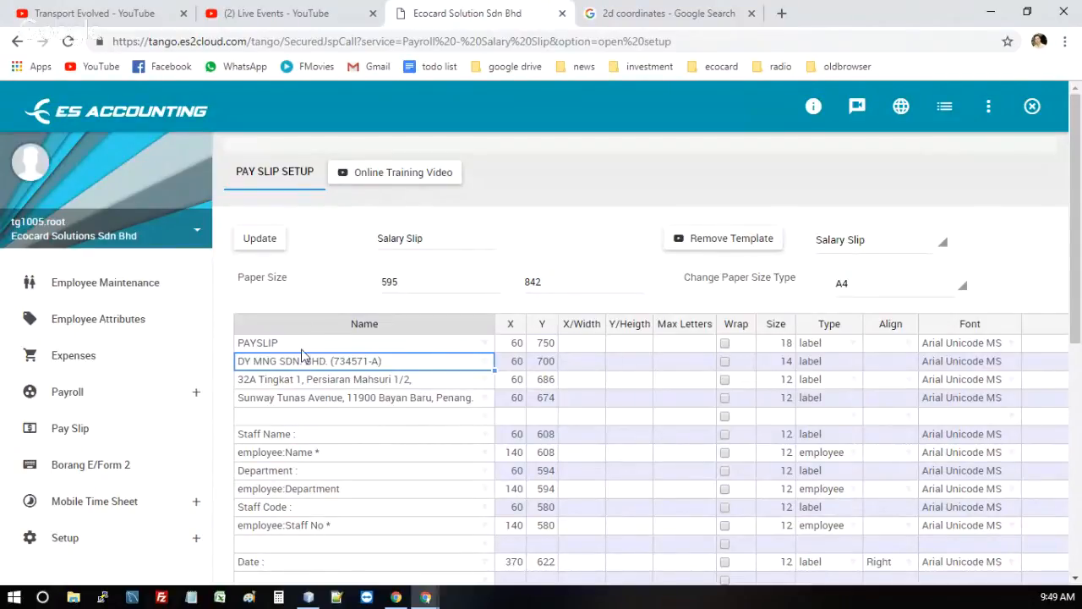
Sort the template rows by Name in descending order, and reload the page and the Salary Slip template to restore the original order
{"action": "left_click", "coordinate": [368, 327]}
{"action": "left_click", "coordinate": [368, 327]}
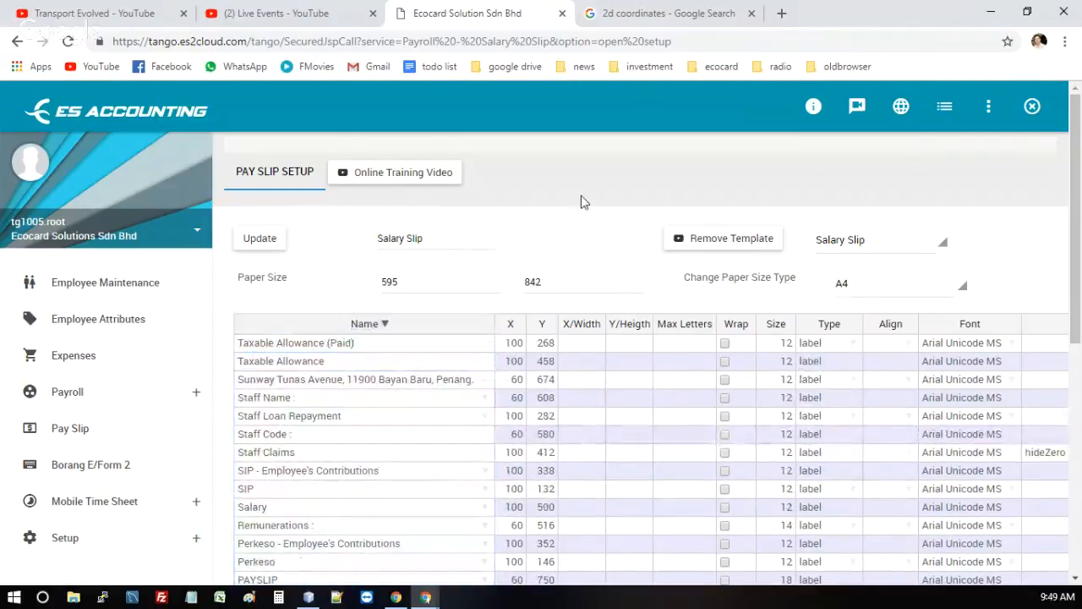
{"action": "right_click", "coordinate": [581, 201]}
{"action": "left_click", "coordinate": [610, 245]}
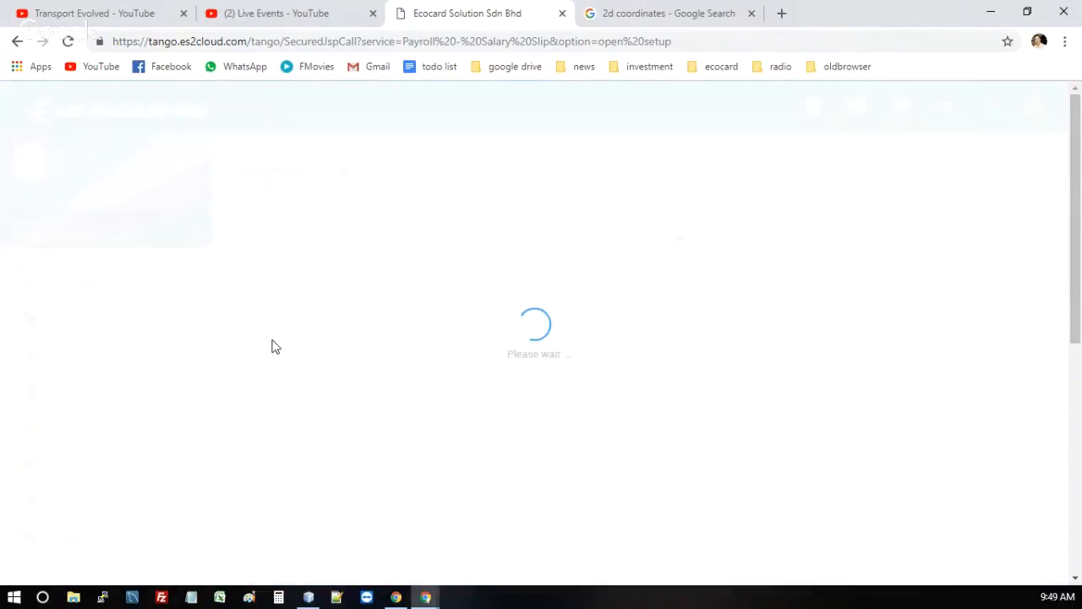
{"action": "left_click", "coordinate": [867, 247]}
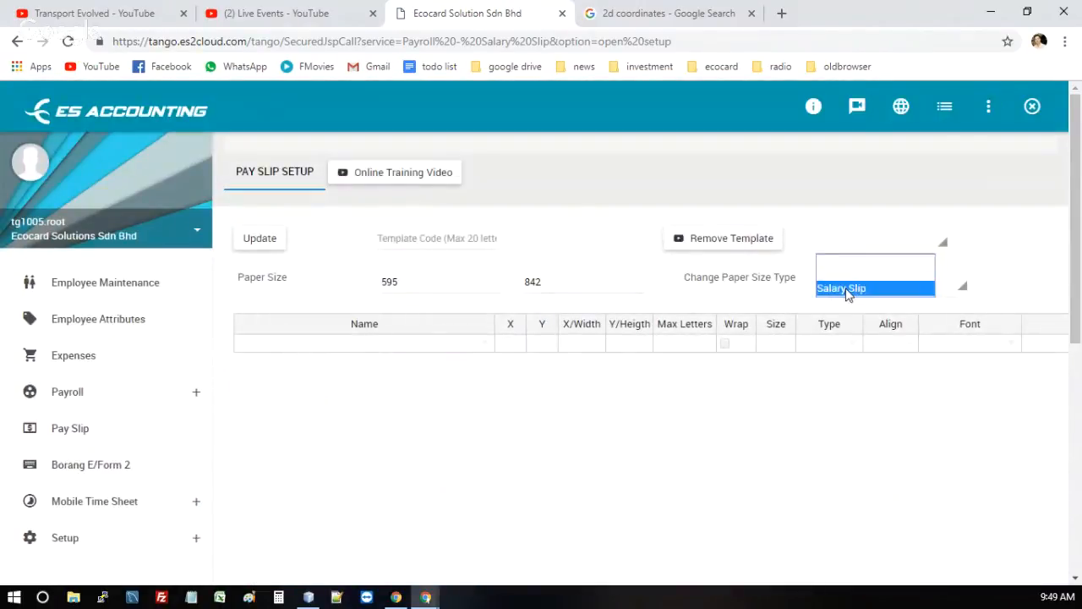
{"action": "left_click", "coordinate": [848, 292]}
Examine the template's address, PAYSLIP title and company name label rows
{"action": "left_click", "coordinate": [357, 376]}
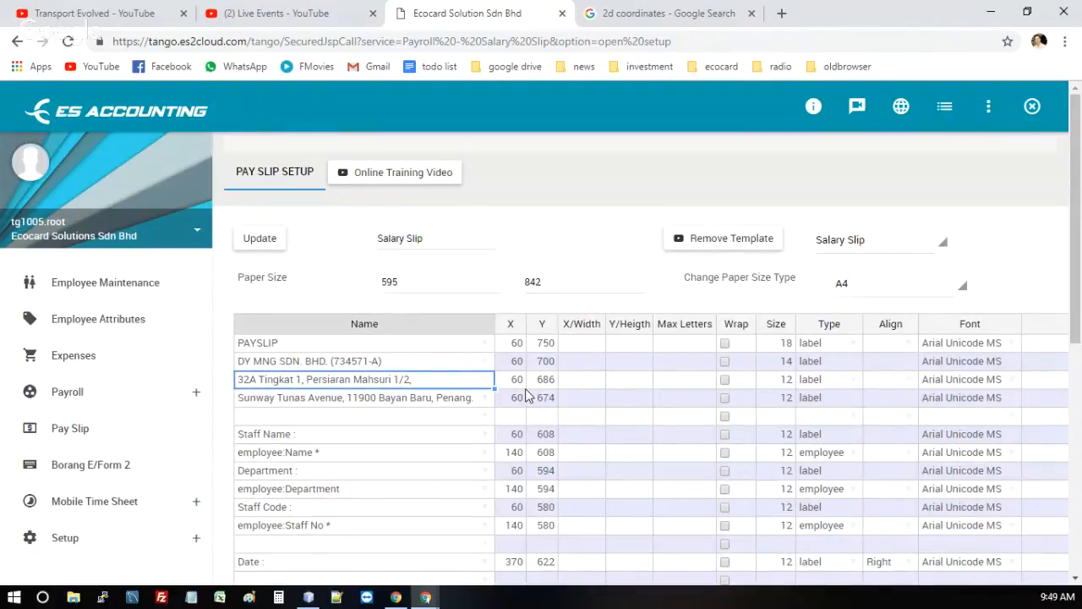
{"action": "key", "text": "Up"}
{"action": "key", "text": "Up"}
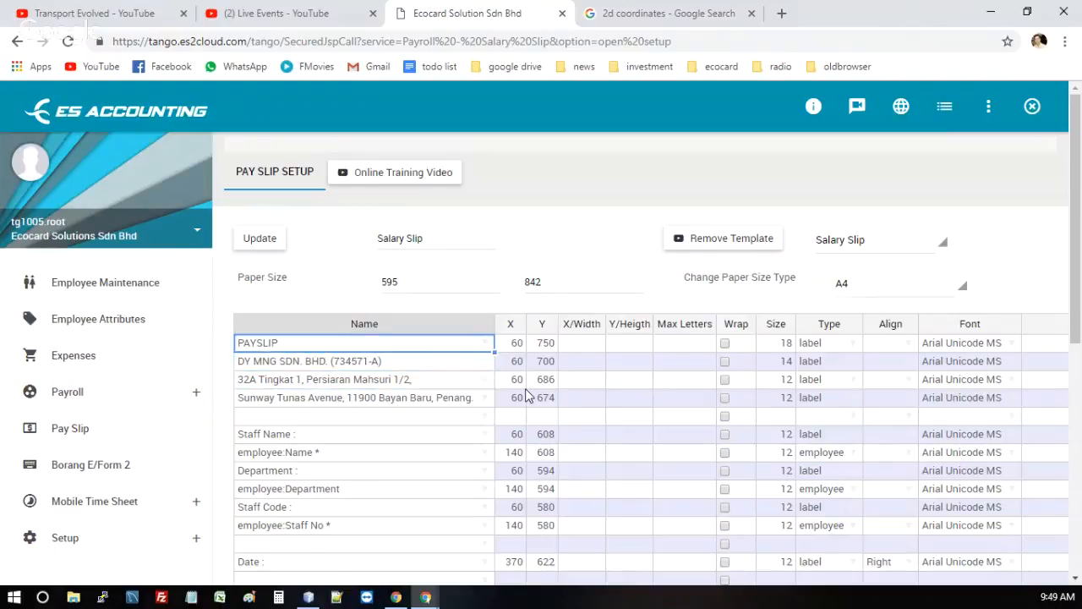
{"action": "key", "text": "Down"}
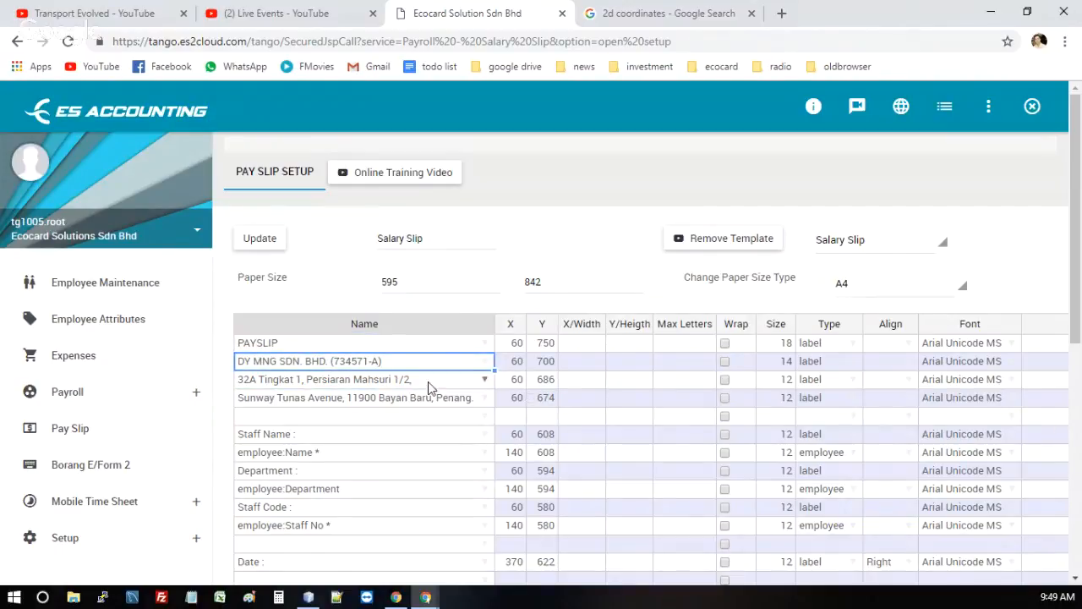
Compare the Staff Name label row with the employee:Name field row, including the label's Type value
{"action": "left_click", "coordinate": [368, 437]}
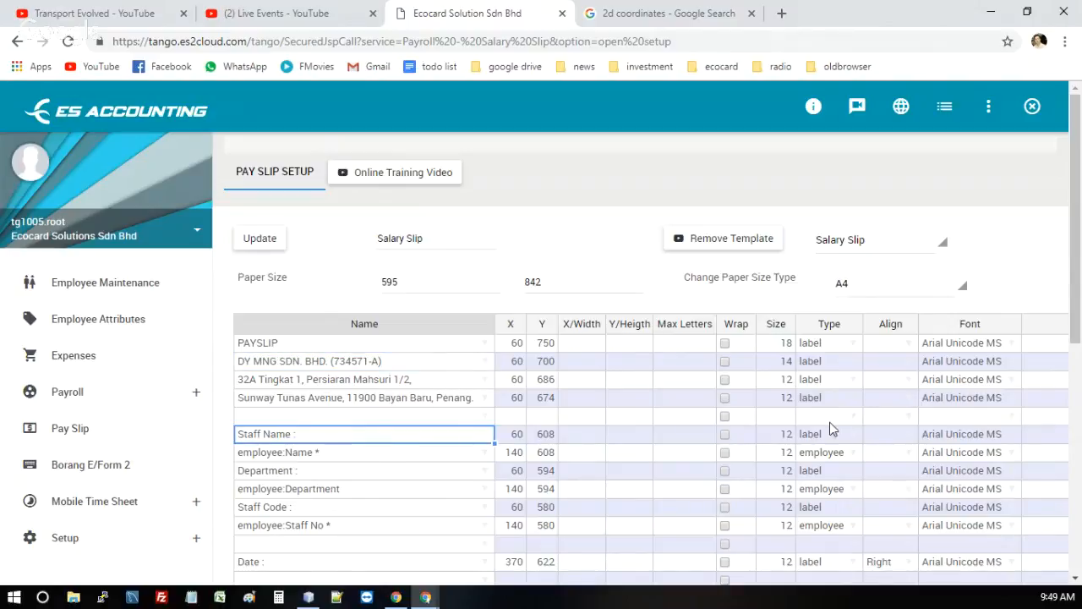
{"action": "left_click", "coordinate": [389, 460]}
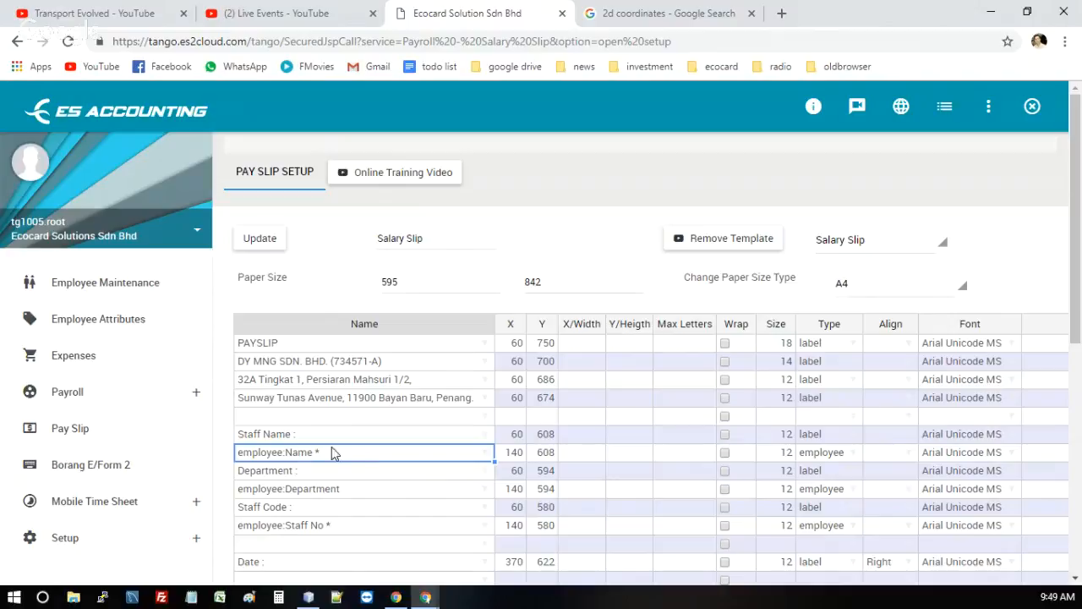
{"action": "left_click", "coordinate": [288, 433]}
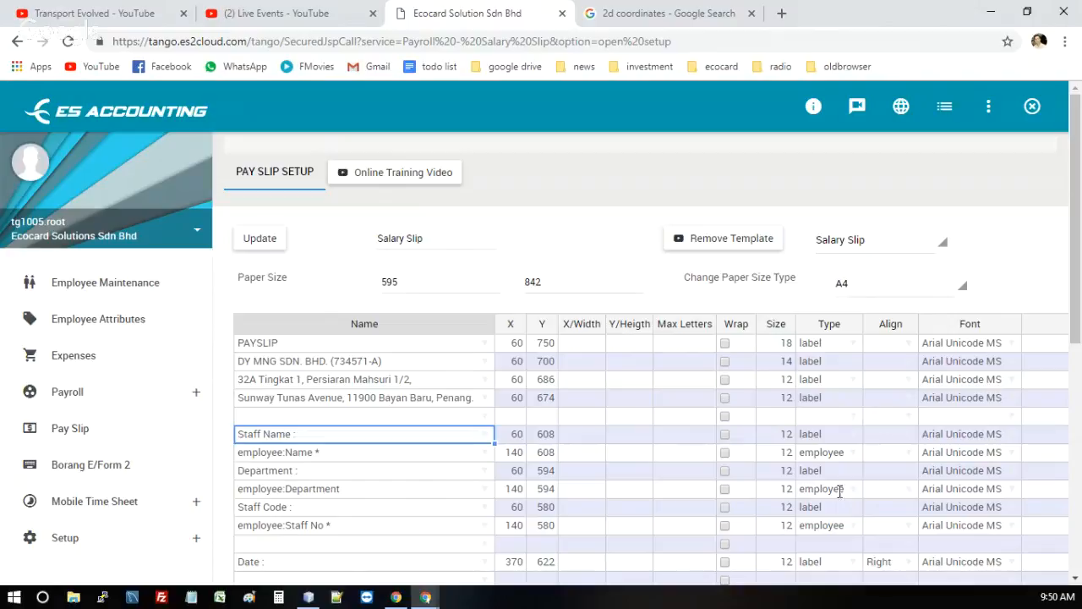
{"action": "left_click", "coordinate": [831, 436]}
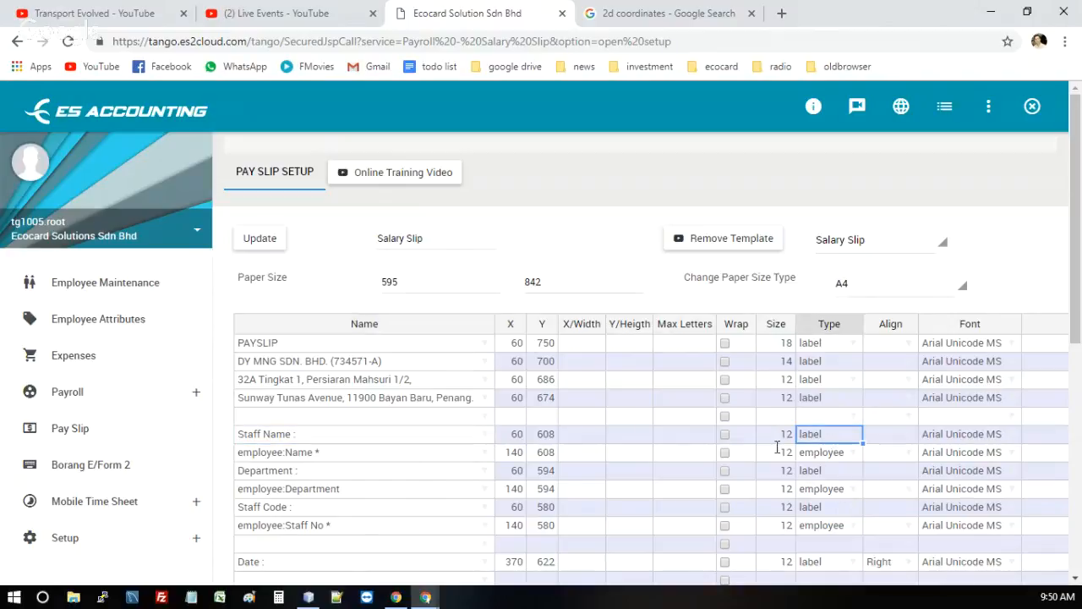
{"action": "left_click", "coordinate": [341, 457]}
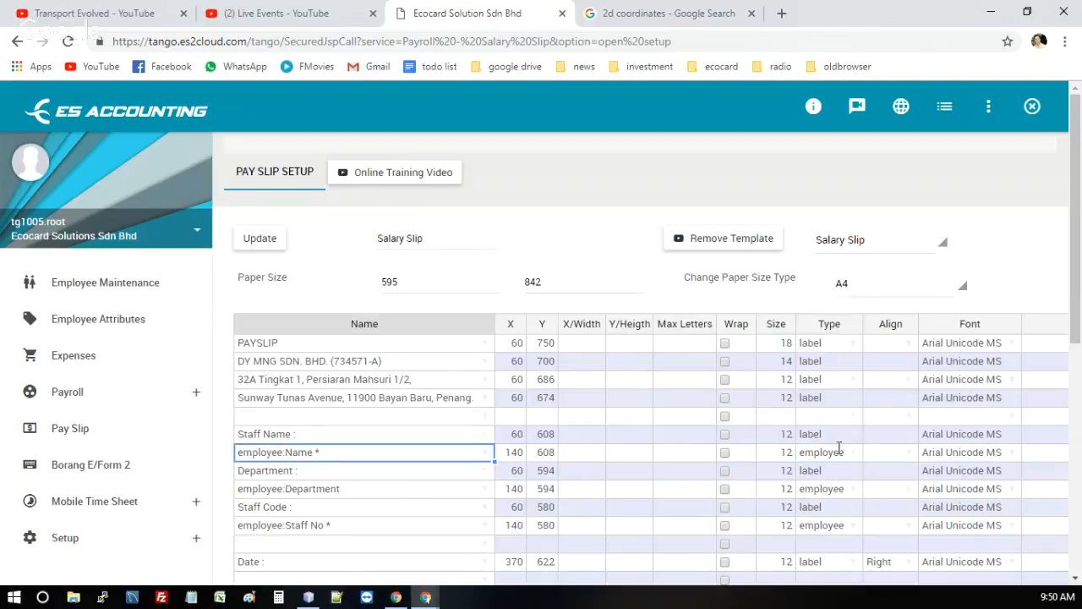
Check the Staff Name row's Type, and list the employee fields offered for the employee:Name cell by entering "employee", cancelling the edit
{"action": "left_click", "coordinate": [343, 434]}
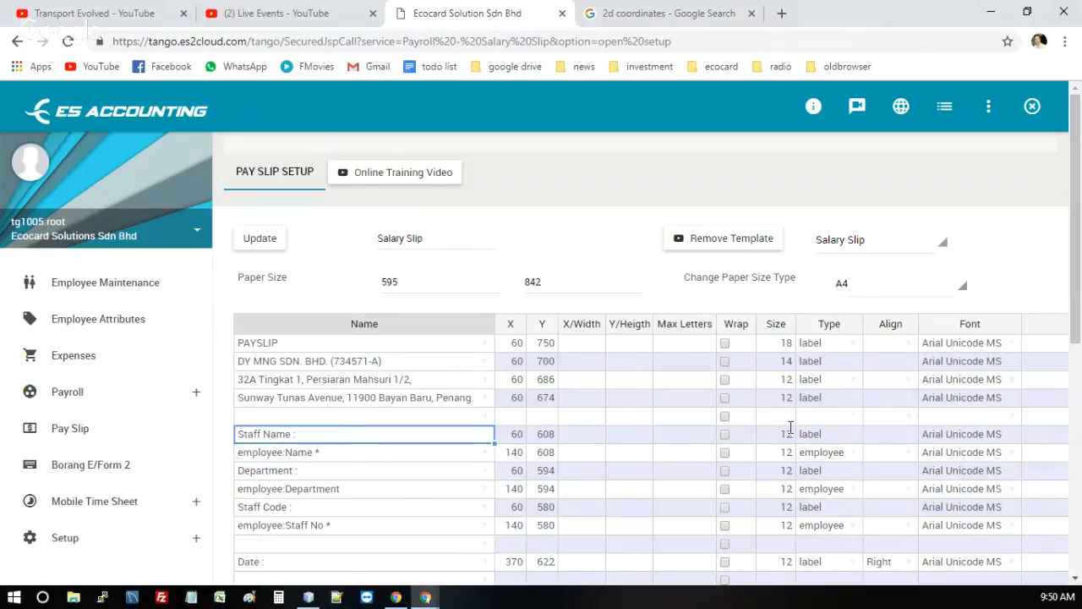
{"action": "left_click", "coordinate": [829, 437]}
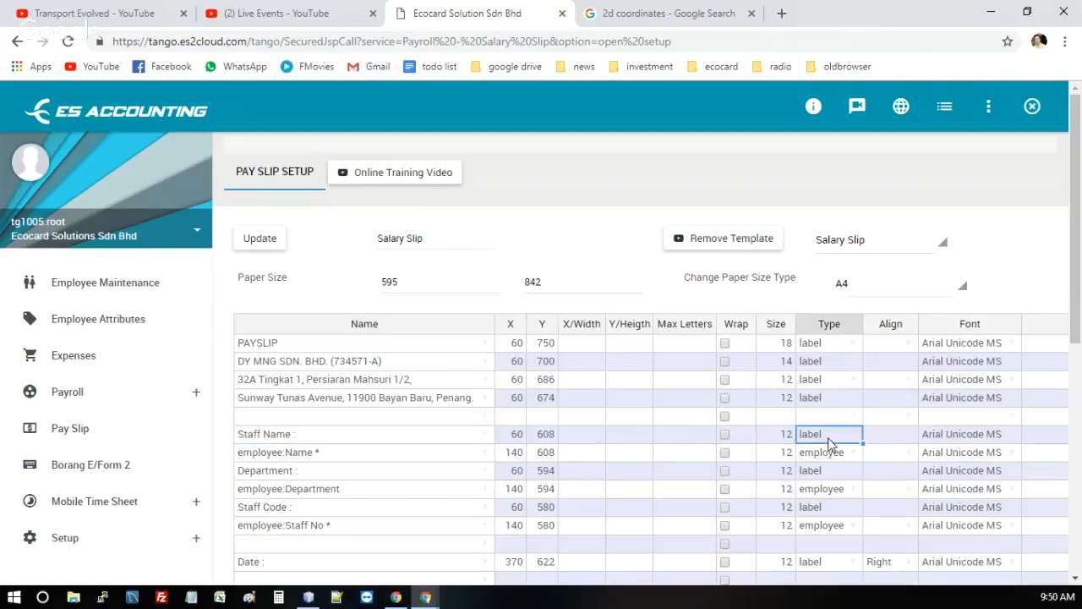
{"action": "left_click", "coordinate": [365, 460]}
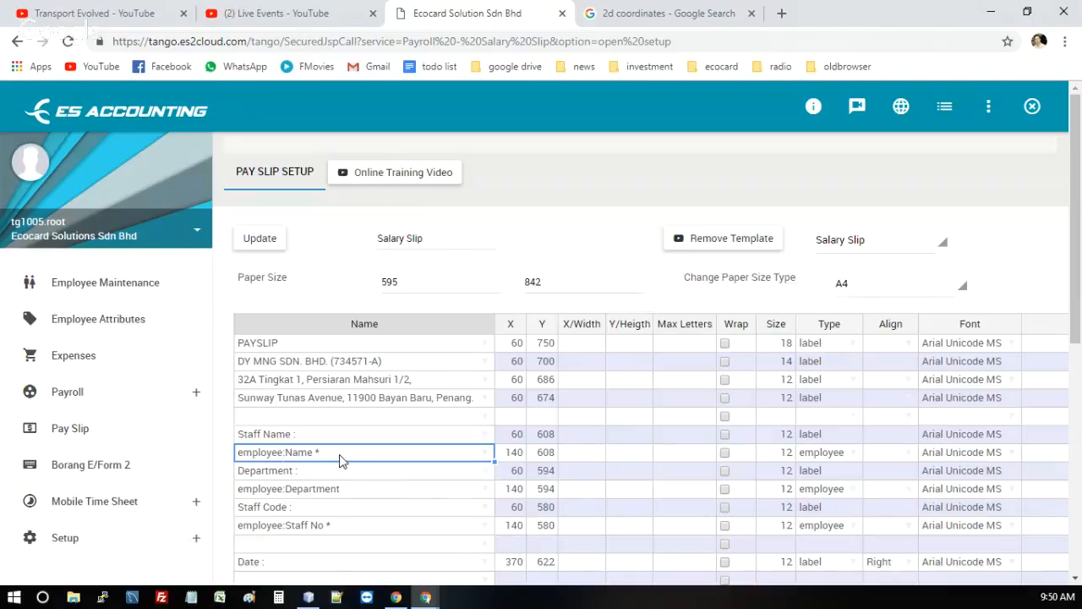
{"action": "scroll", "coordinate": [387, 459], "scroll_direction": "down", "scroll_amount": 1}
{"action": "scroll", "coordinate": [451, 452], "scroll_direction": "up", "scroll_amount": 1}
{"action": "type", "text": "empl"}
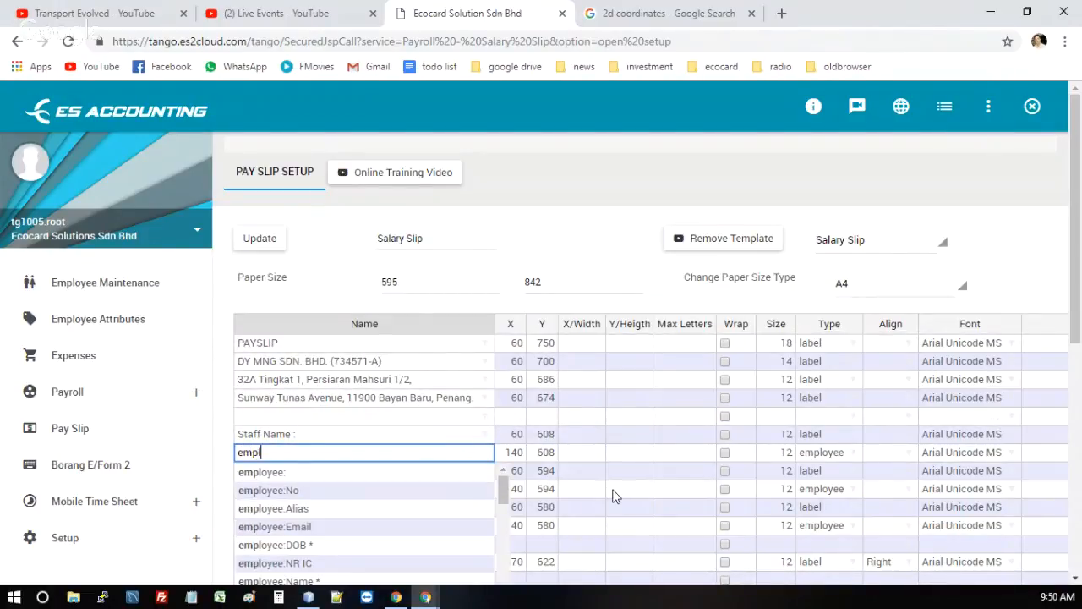
{"action": "type", "text": "oyee"}
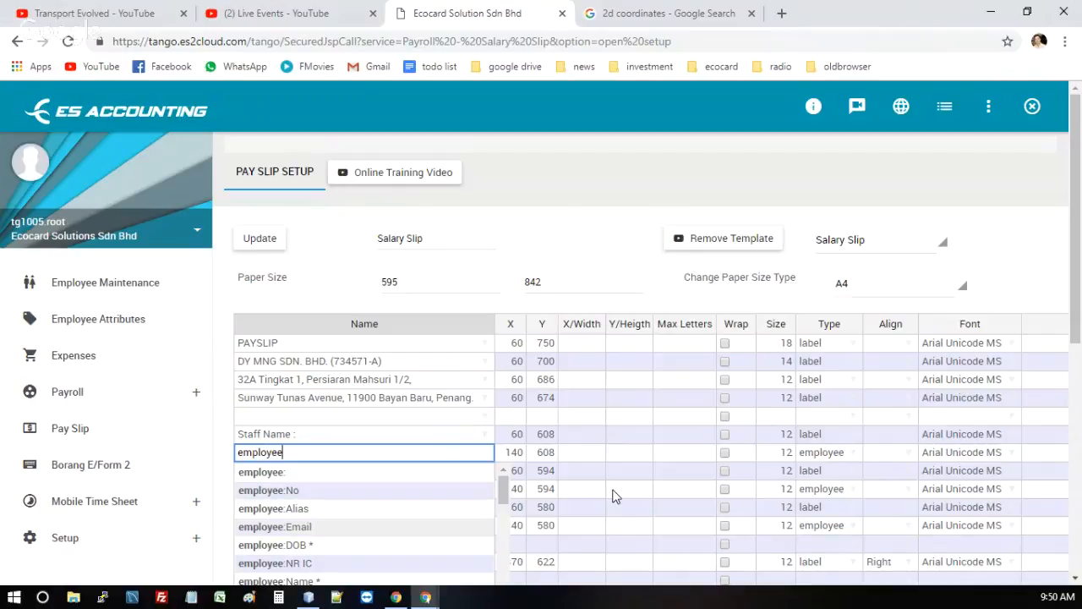
{"action": "scroll", "coordinate": [643, 381], "scroll_direction": "down", "scroll_amount": 1}
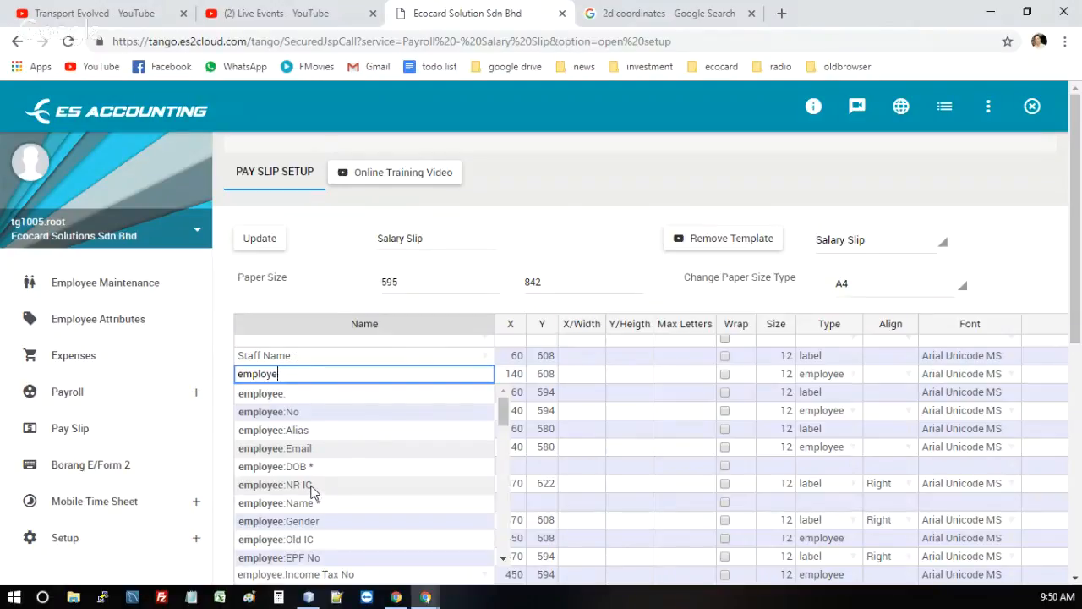
{"action": "key", "text": "BackSpace"}
{"action": "key", "text": "BackSpace"}
{"action": "key", "text": "BackSpace"}
{"action": "key", "text": "BackSpace"}
{"action": "key", "text": "BackSpace"}
{"action": "key", "text": "BackSpace"}
{"action": "key", "text": "BackSpace"}
{"action": "key", "text": "Escape"}
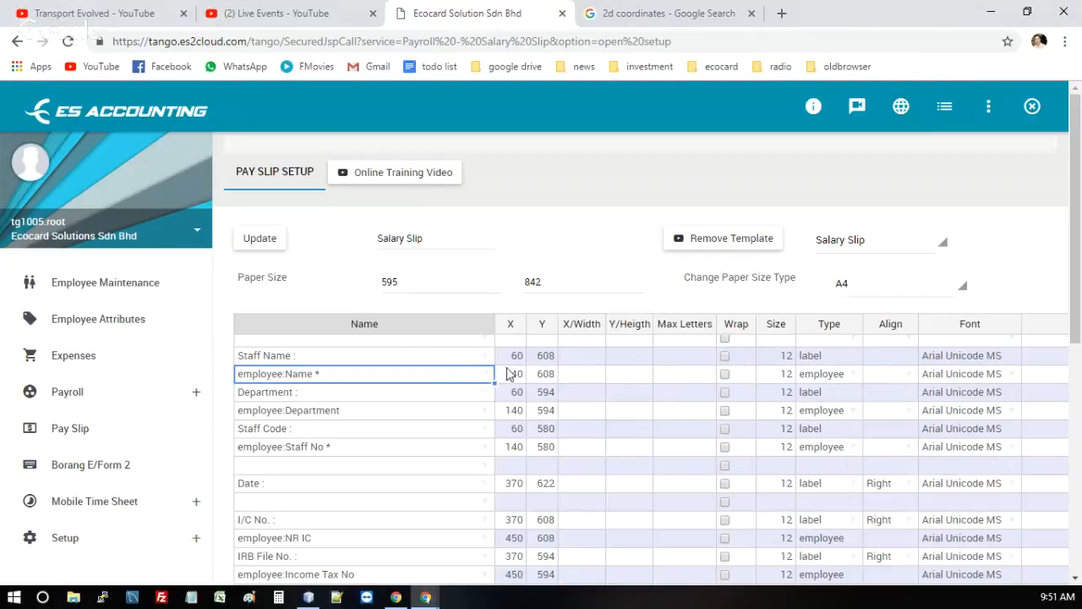
Inspect the Type and font Size of the Staff Name label row
{"action": "type", "text": "*"}
{"action": "left_click", "coordinate": [826, 361]}
{"action": "left_click", "coordinate": [771, 360]}
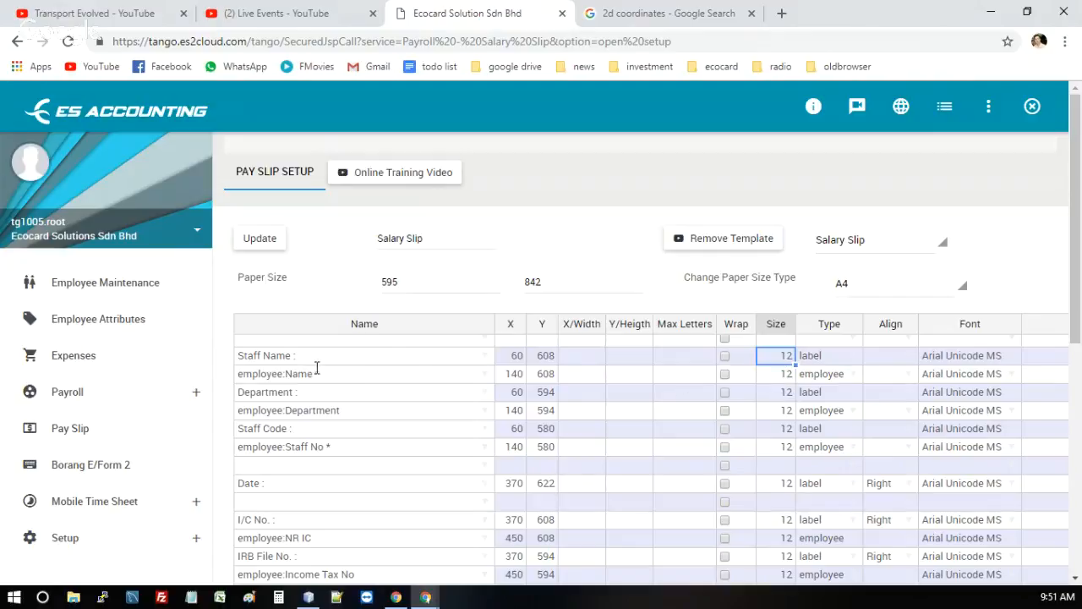
{"action": "left_click", "coordinate": [276, 359]}
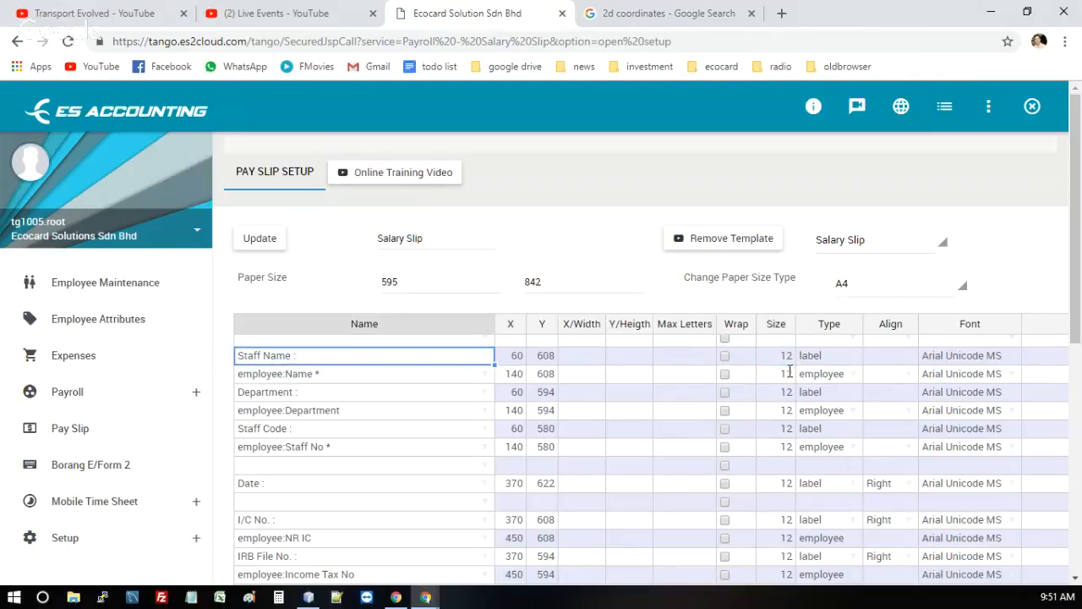
{"action": "scroll", "coordinate": [834, 382], "scroll_direction": "up", "scroll_amount": 2}
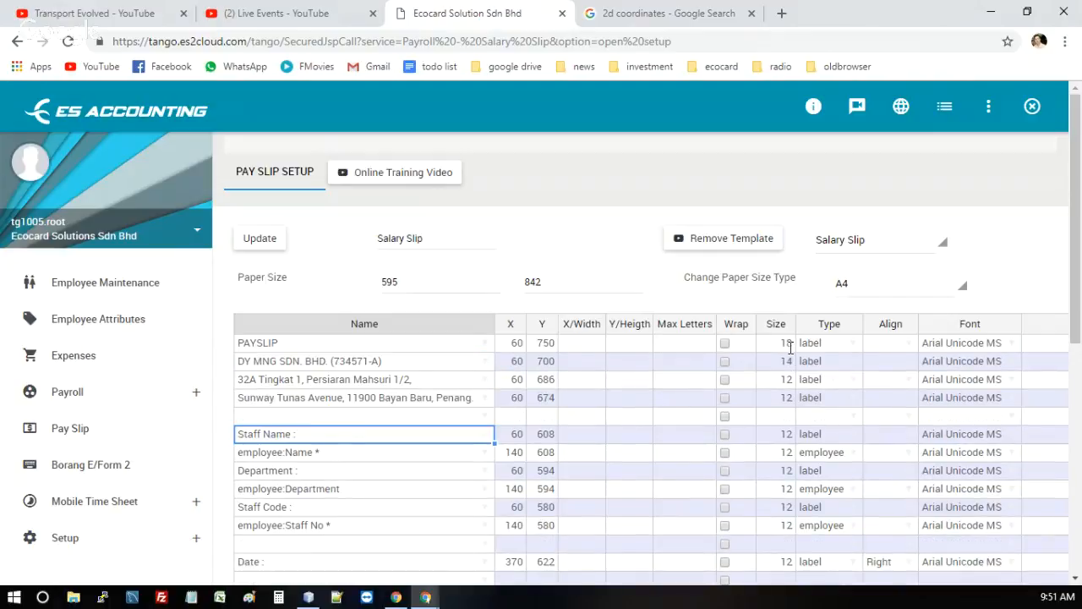
Inspect the PAYSLIP row's Size, Align options and Max Letters, and compare its Size with the first address row's
{"action": "left_click", "coordinate": [335, 349]}
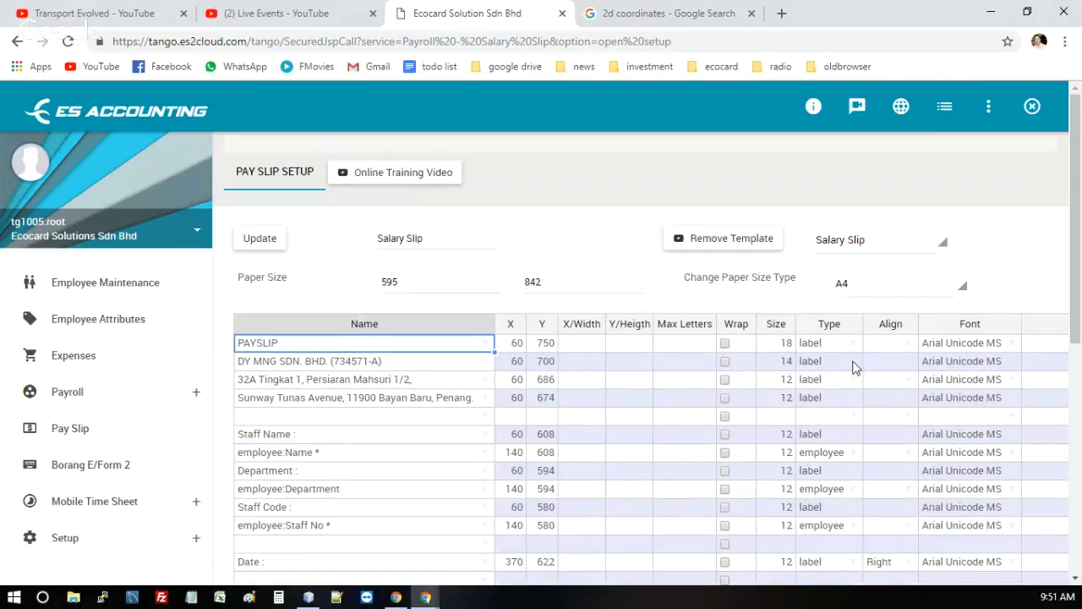
{"action": "left_click", "coordinate": [784, 343]}
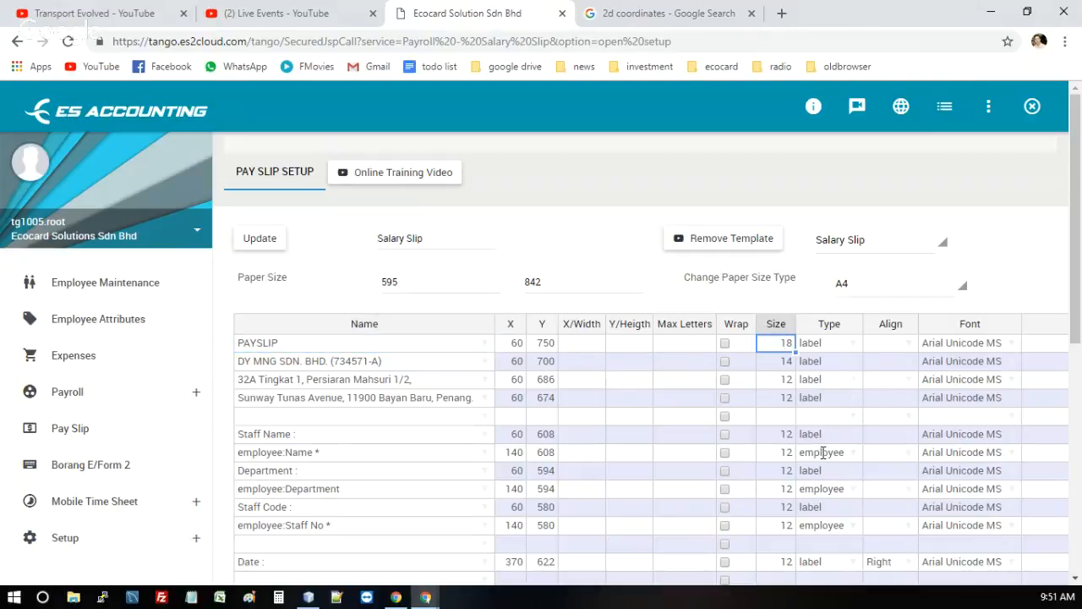
{"action": "left_click", "coordinate": [785, 380]}
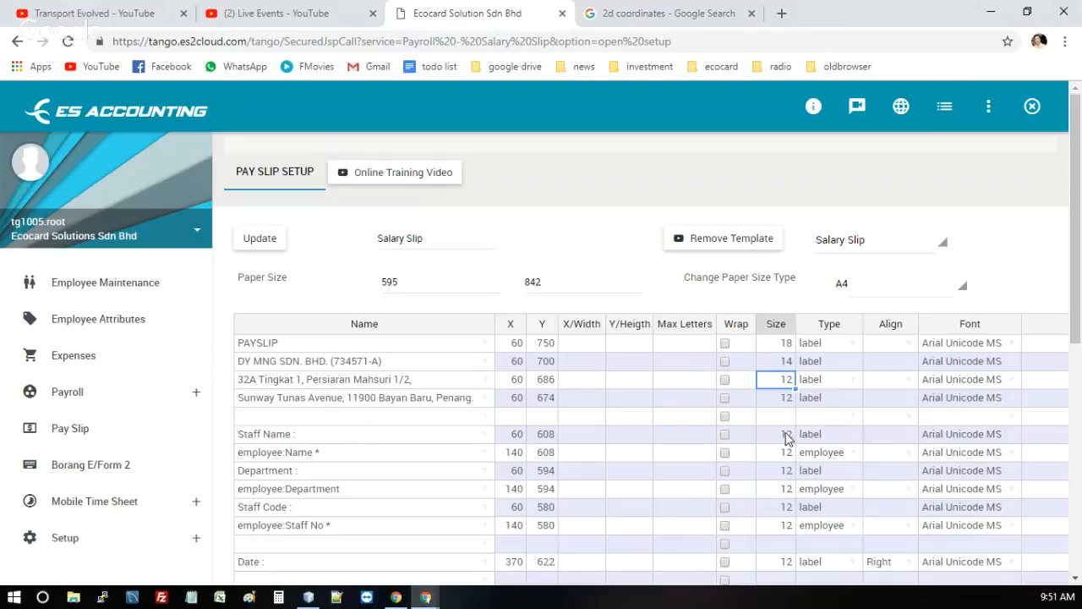
{"action": "left_click", "coordinate": [907, 341]}
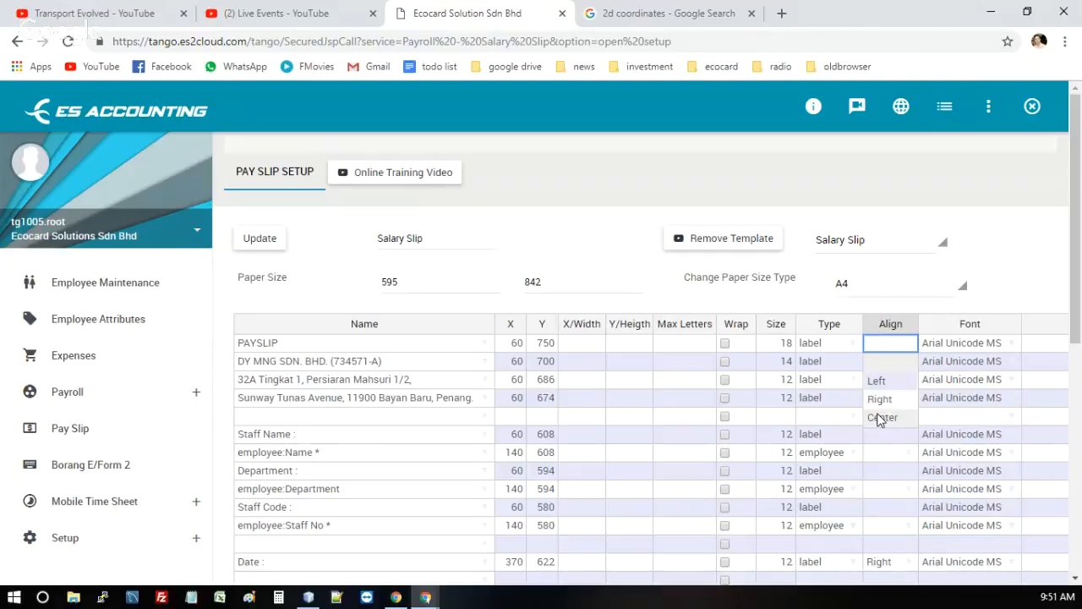
{"action": "left_click", "coordinate": [668, 343]}
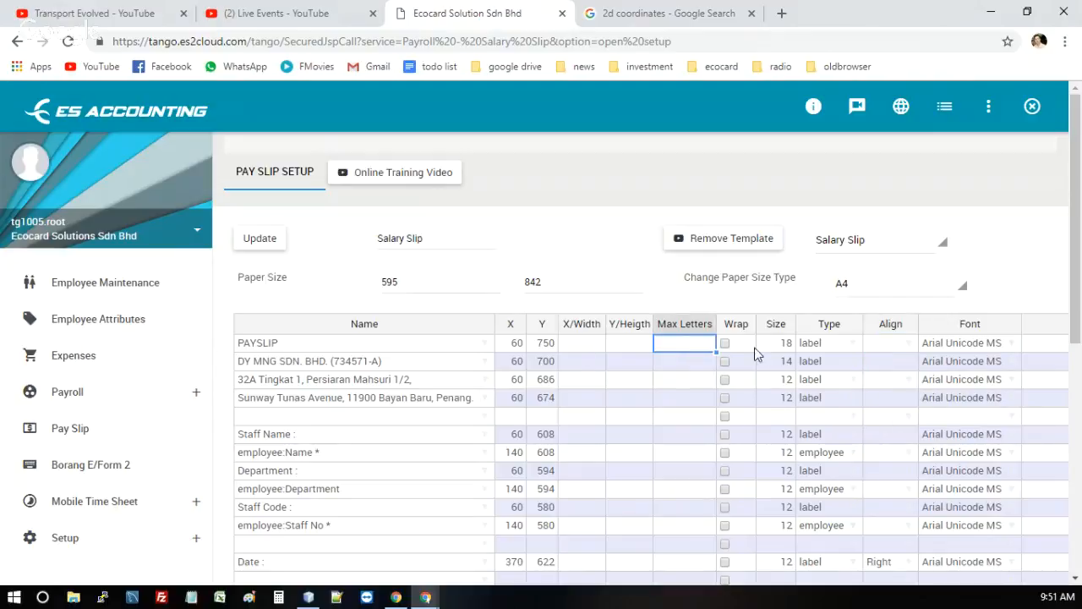
Browse the fonts available for the PAYSLIP row and examine its current Font entry
{"action": "left_click", "coordinate": [945, 349]}
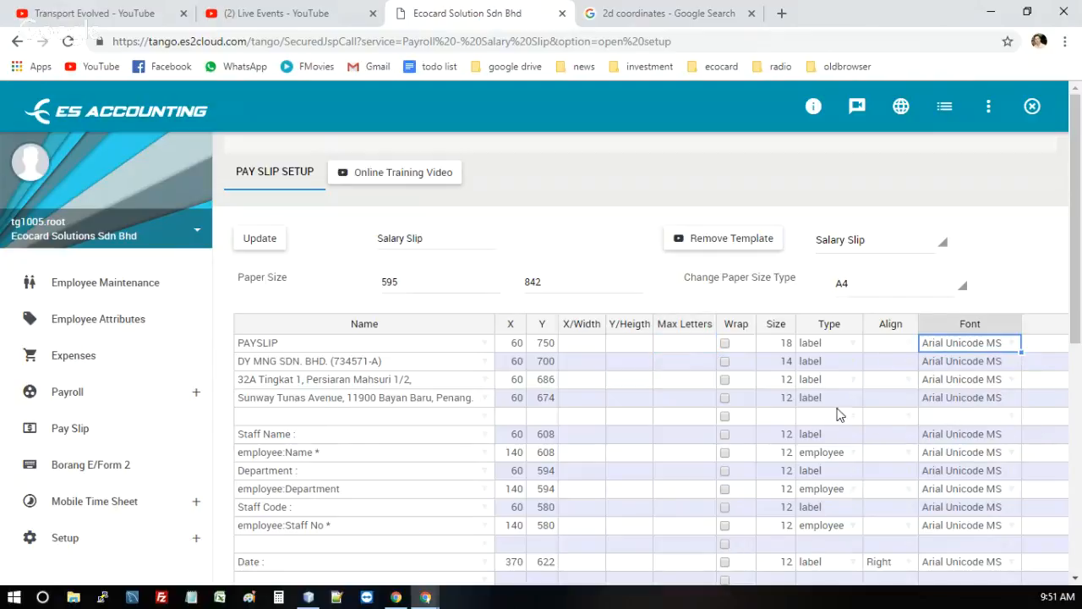
{"action": "left_click", "coordinate": [1011, 344]}
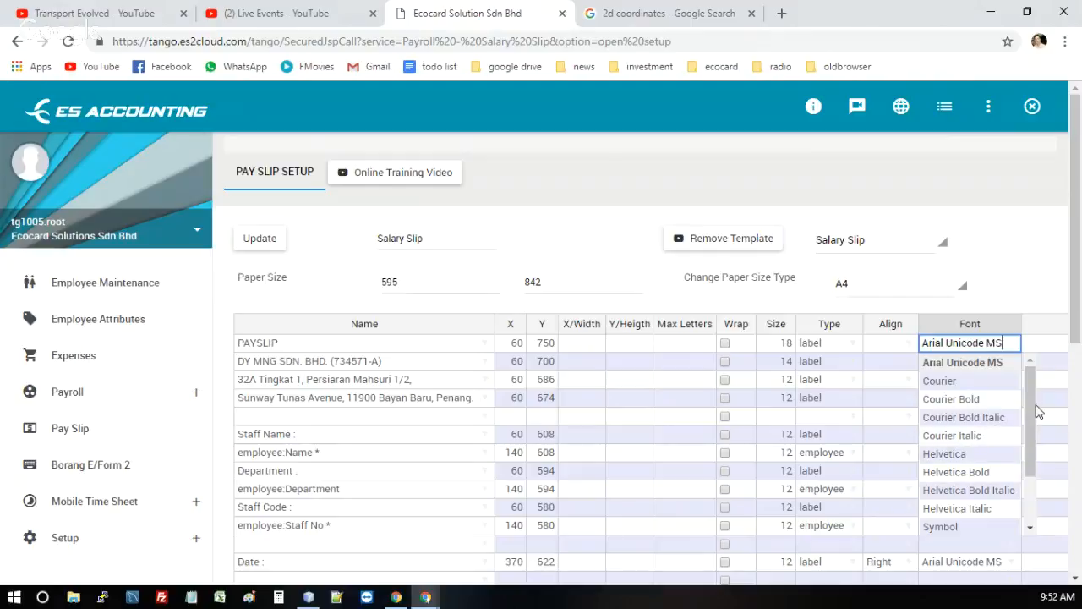
{"action": "left_click_drag", "start_coordinate": [1031, 411], "coordinate": [1024, 437]}
{"action": "scroll", "coordinate": [1024, 438], "scroll_direction": "down", "scroll_amount": 1}
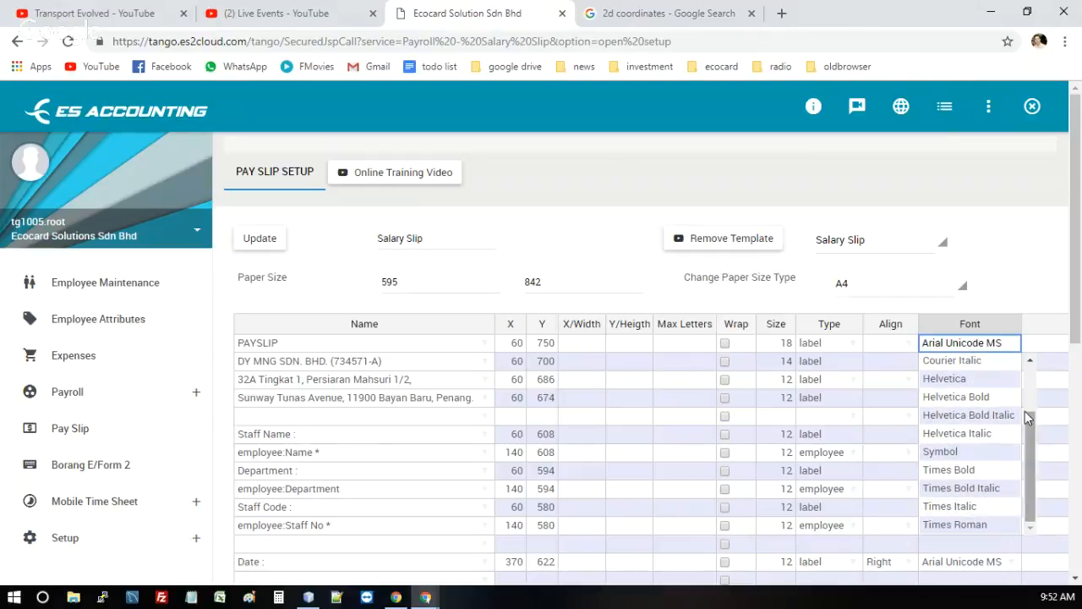
{"action": "left_click", "coordinate": [1027, 293]}
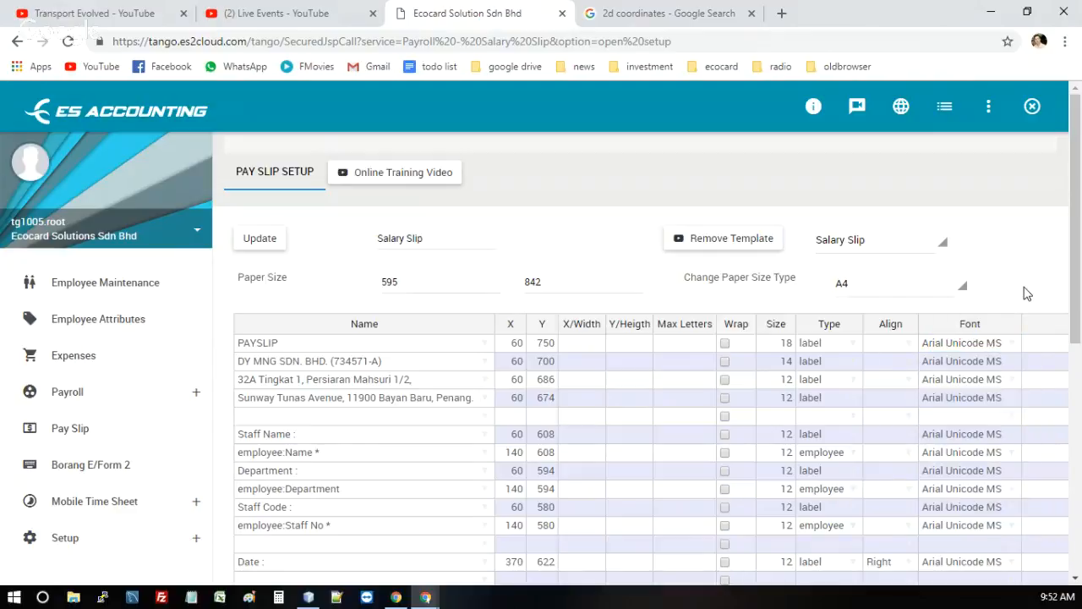
{"action": "left_click", "coordinate": [1010, 345]}
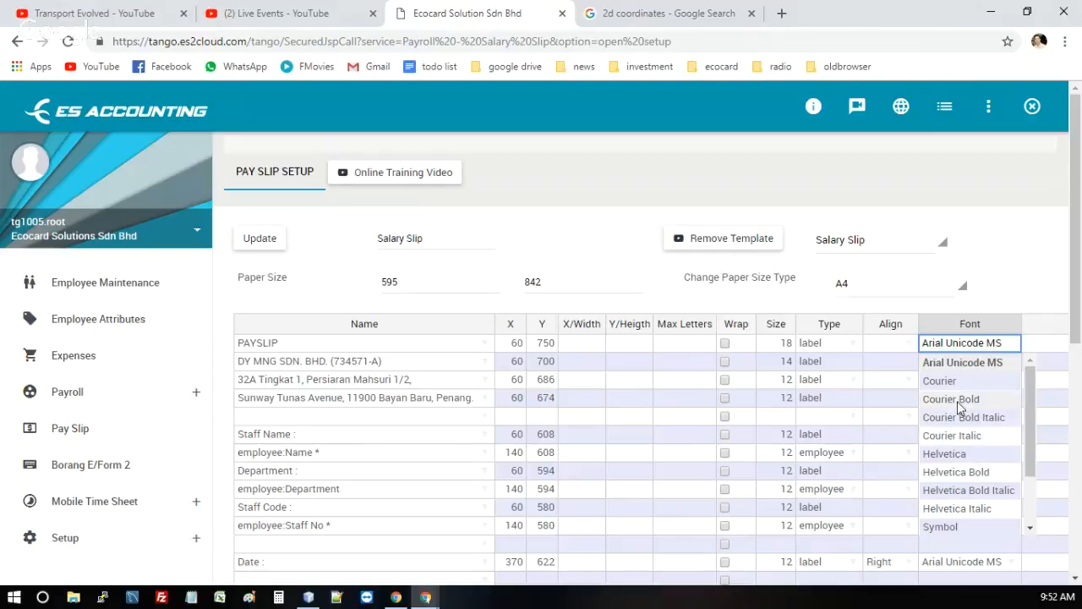
{"action": "double_click", "coordinate": [961, 342]}
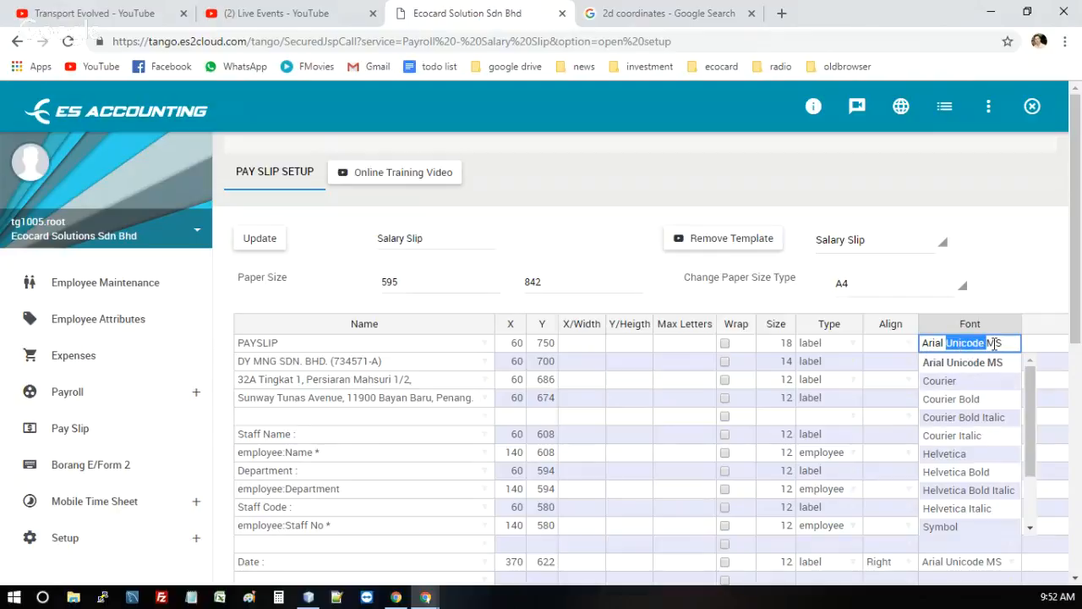
{"action": "left_click", "coordinate": [968, 342]}
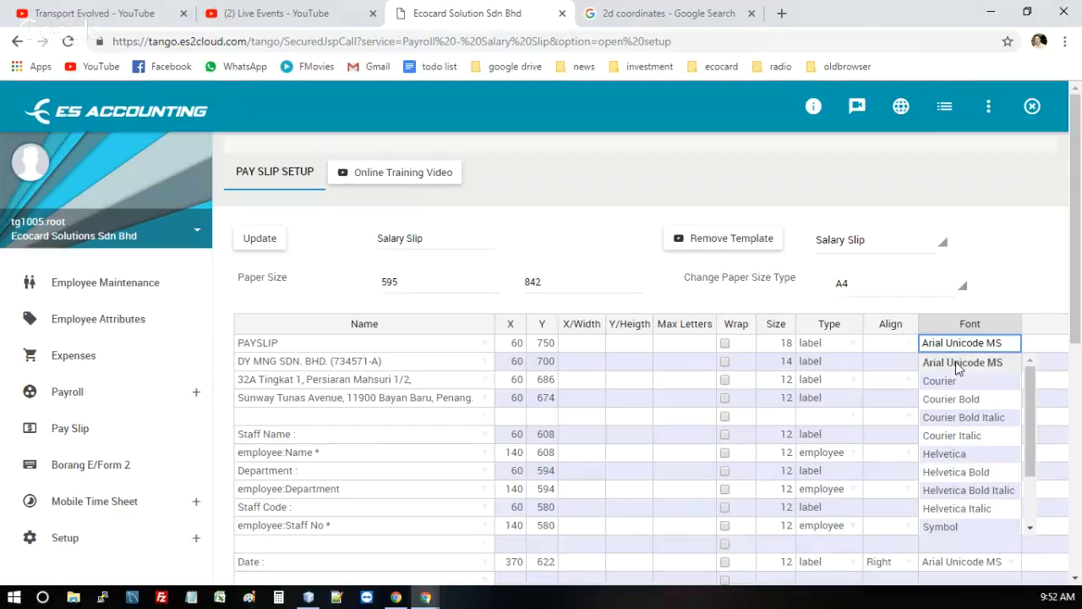
Leave the font list and step through the company name row's cells to its Size
{"action": "left_click", "coordinate": [604, 359]}
{"action": "key", "text": "Tab"}
{"action": "key", "text": "Tab"}
{"action": "key", "text": "Tab"}
{"action": "key", "text": "Tab"}
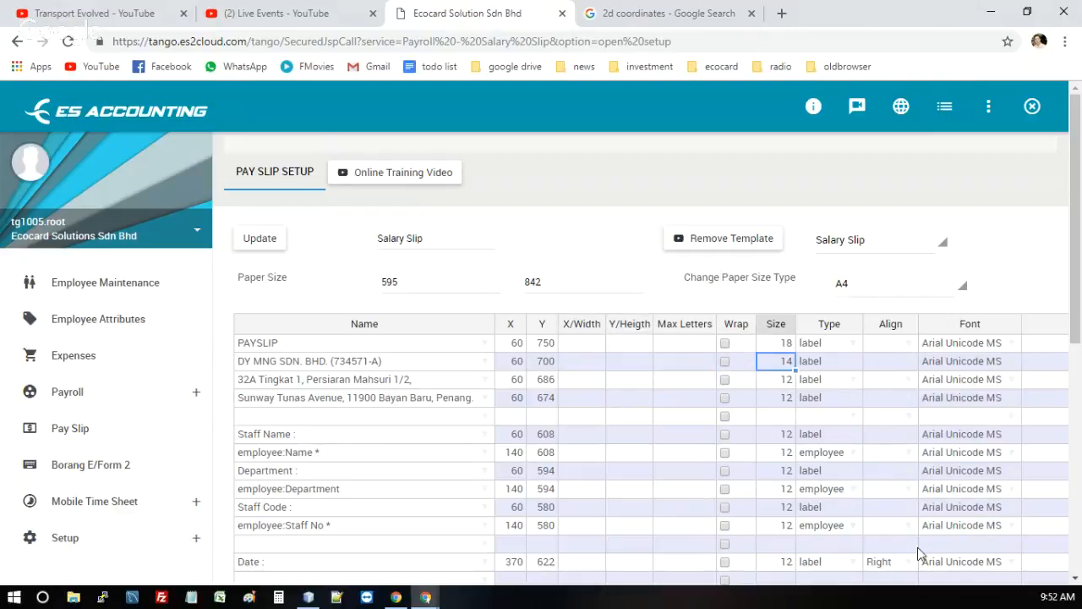
Take the browser window out of full size at the remuneration and deduction rows, then move and widen it until the Rules column is fully shown
{"action": "scroll", "coordinate": [953, 445], "scroll_direction": "down", "scroll_amount": 4}
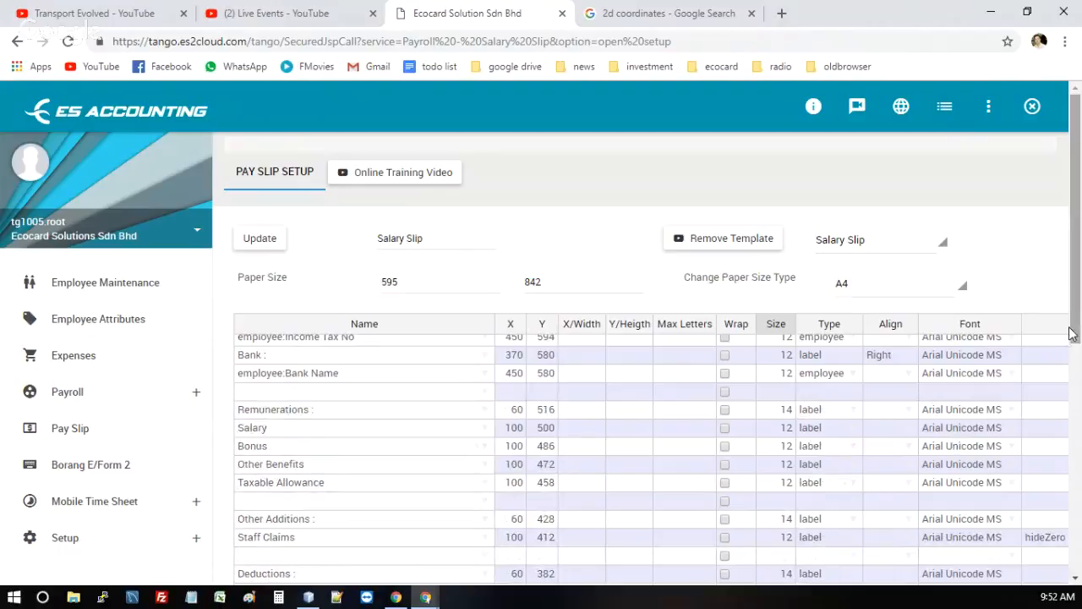
{"action": "left_click_drag", "start_coordinate": [1072, 334], "coordinate": [1080, 397]}
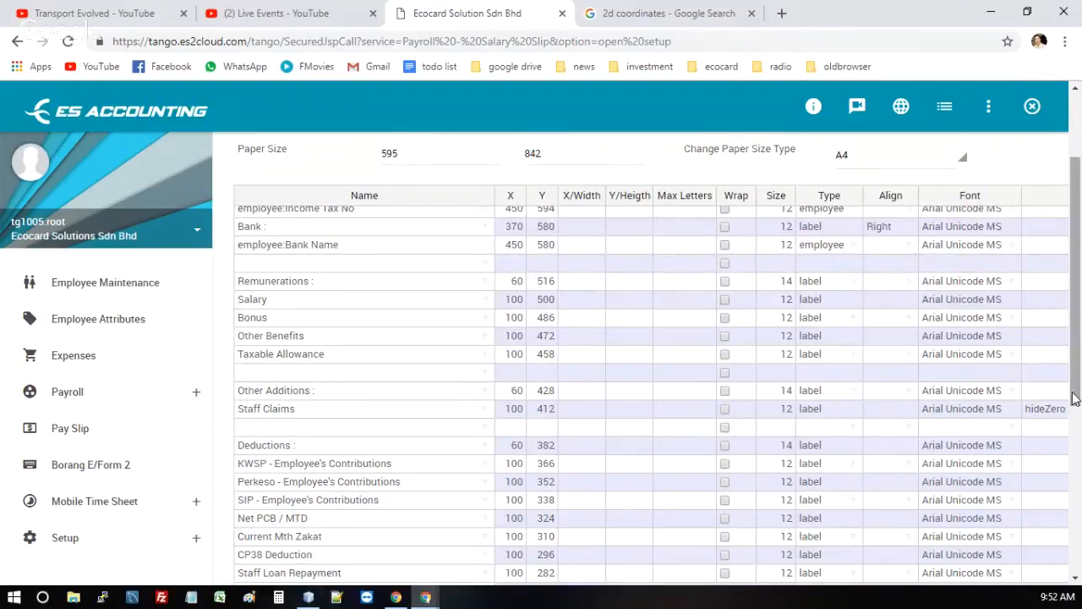
{"action": "left_click_drag", "start_coordinate": [1080, 412], "coordinate": [1078, 442]}
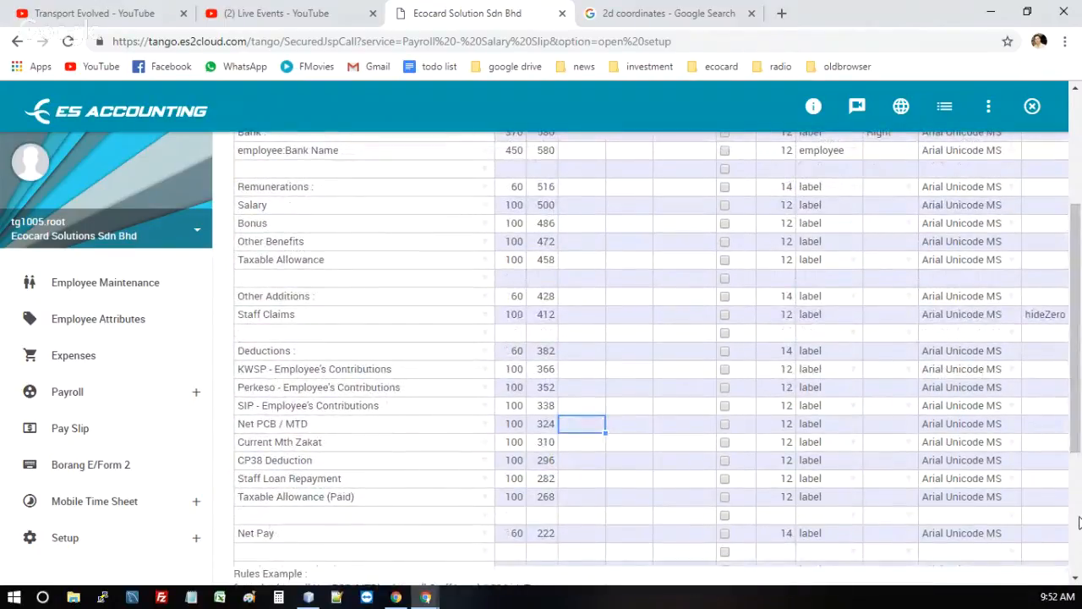
{"action": "left_click", "coordinate": [1039, 18]}
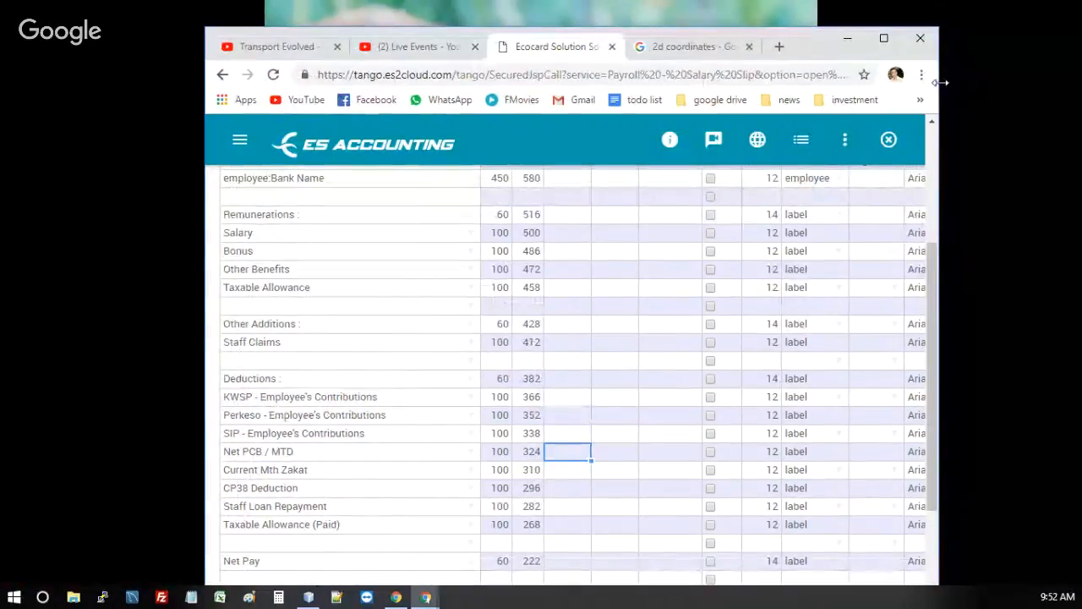
{"action": "left_click_drag", "start_coordinate": [1072, 91], "coordinate": [1074, 89]}
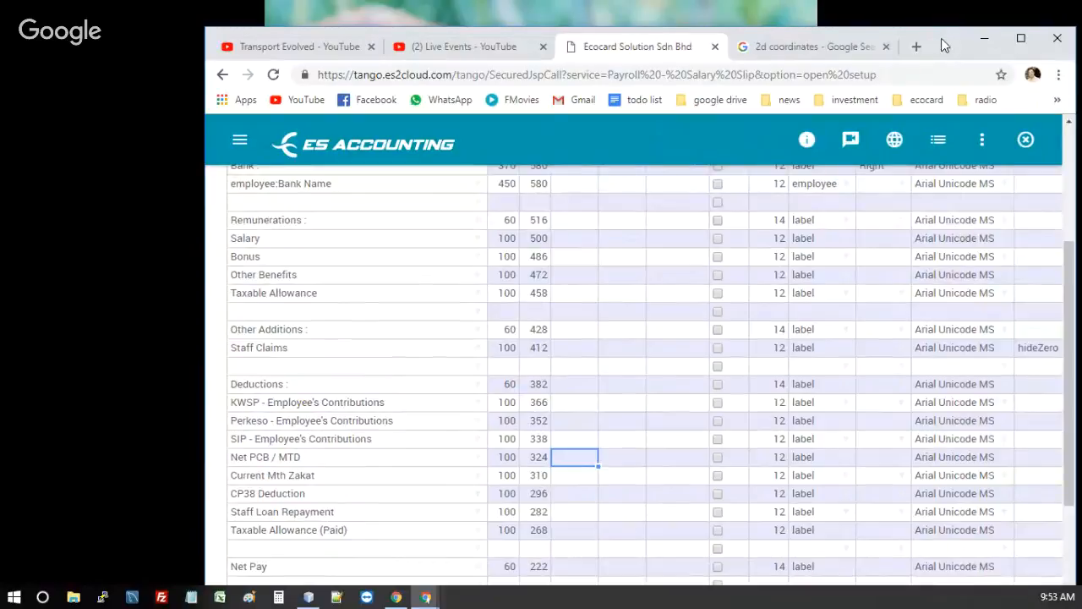
{"action": "left_click_drag", "start_coordinate": [941, 48], "coordinate": [747, 22]}
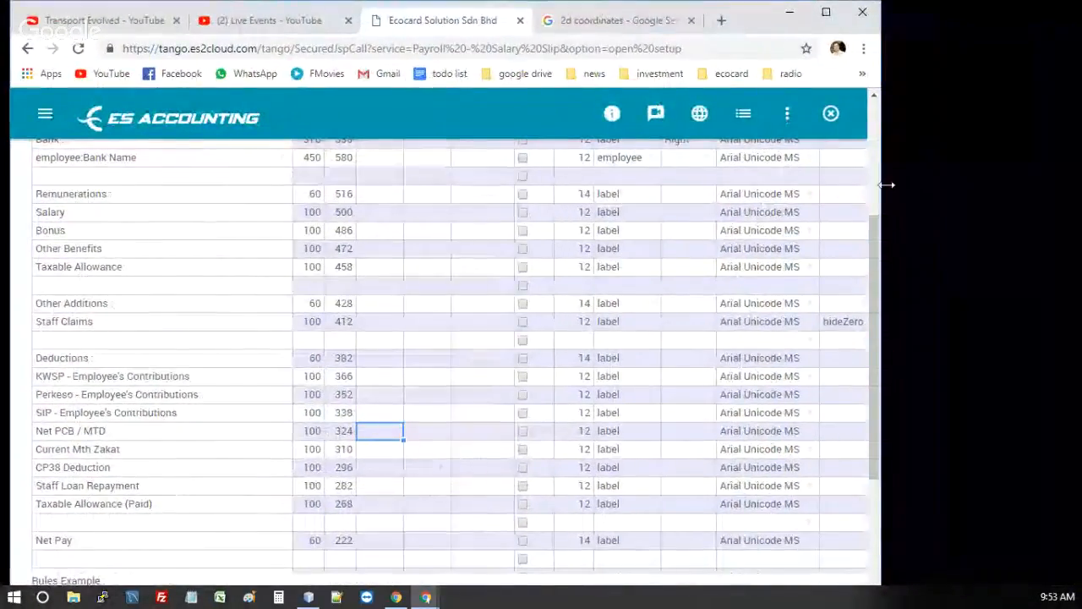
{"action": "left_click_drag", "start_coordinate": [883, 185], "coordinate": [1015, 185]}
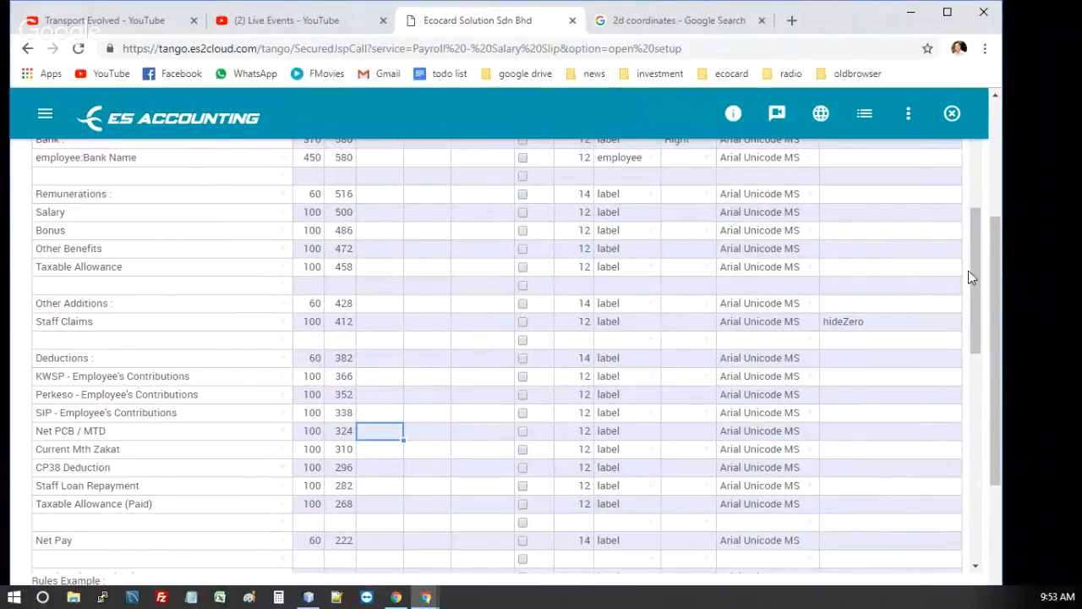
Inspect the rule on the Staff Claims row and the column heading it belongs to
{"action": "left_click", "coordinate": [91, 322]}
{"action": "left_click", "coordinate": [851, 323]}
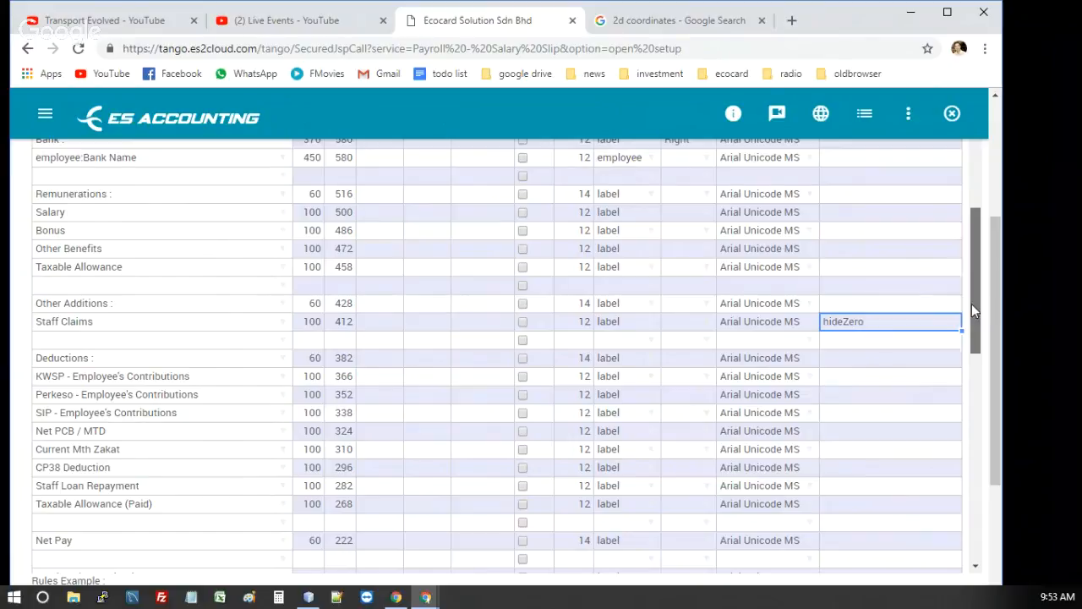
{"action": "left_click_drag", "start_coordinate": [971, 303], "coordinate": [970, 152]}
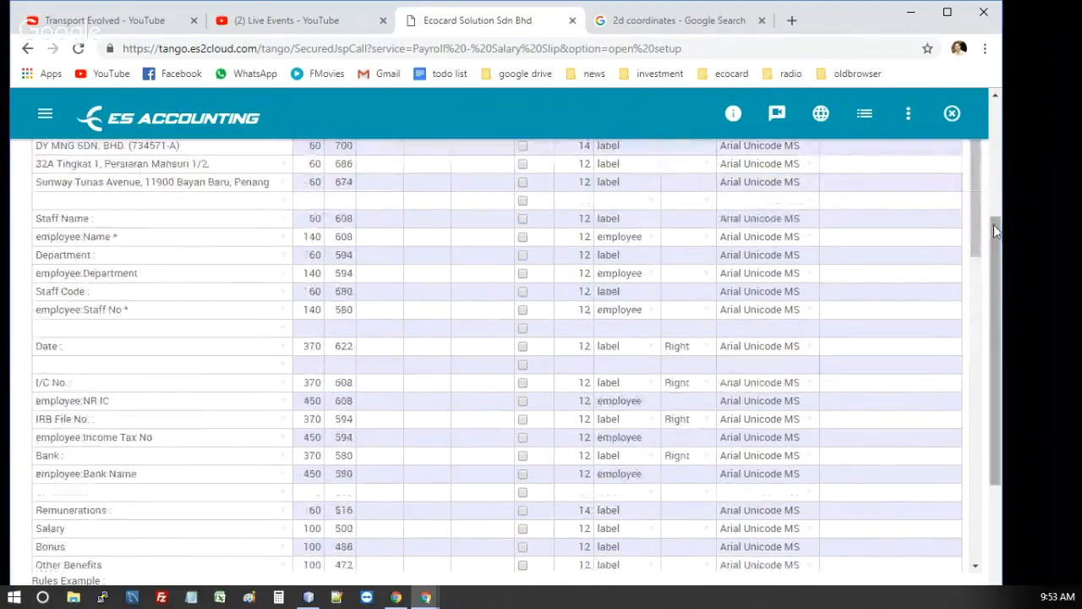
{"action": "left_click_drag", "start_coordinate": [996, 230], "coordinate": [994, 156]}
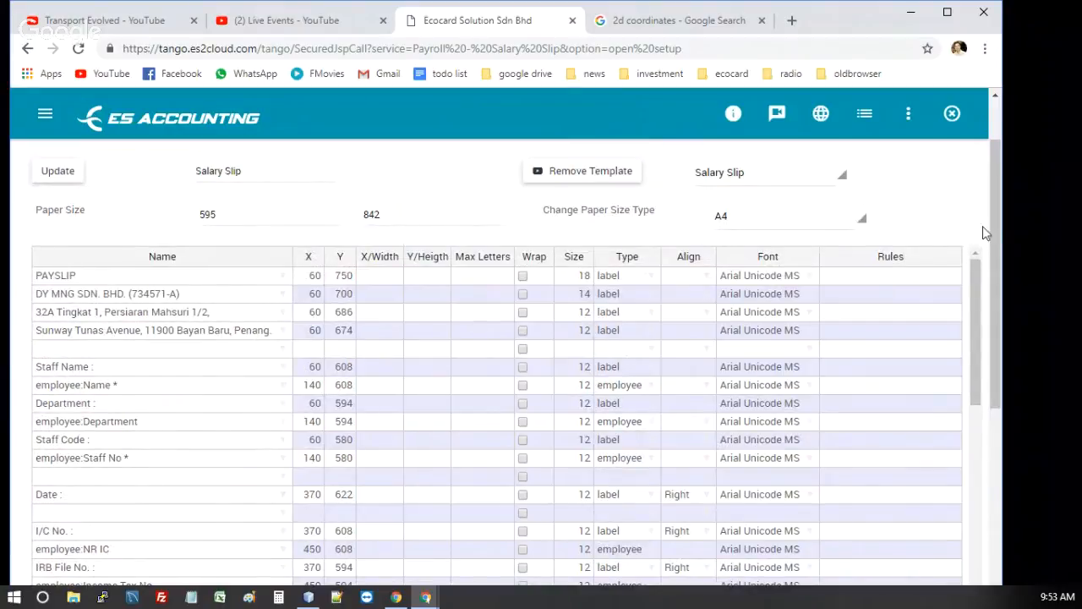
Examine the rules examples below the table and the Rules entry of the payroll:Normal Remuneration=Salary row
{"action": "left_click_drag", "start_coordinate": [998, 251], "coordinate": [991, 370]}
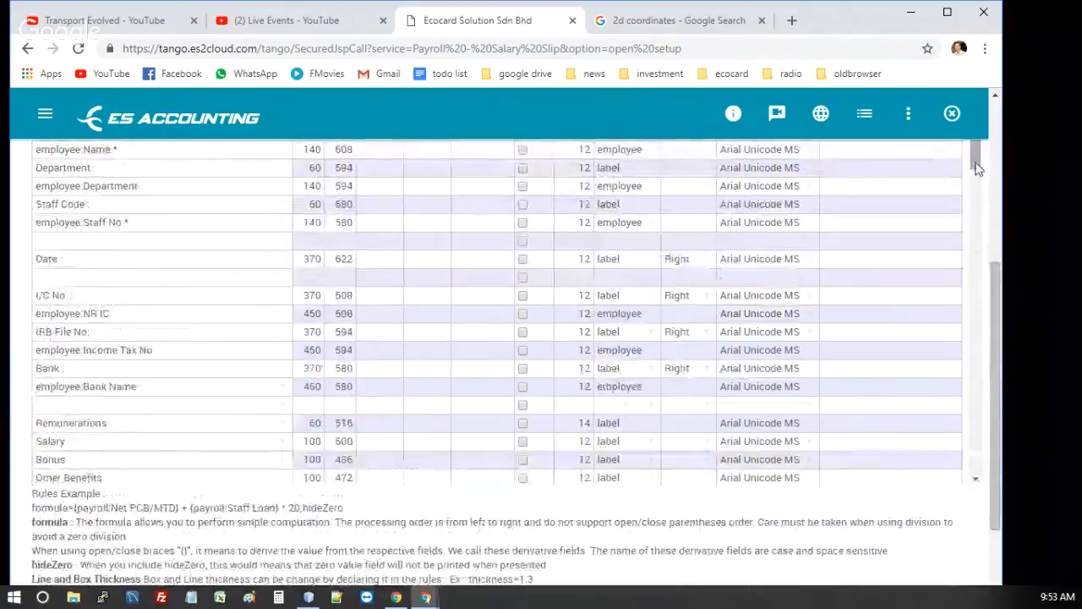
{"action": "left_click_drag", "start_coordinate": [978, 167], "coordinate": [941, 357]}
{"action": "left_click", "coordinate": [887, 254]}
{"action": "left_click", "coordinate": [858, 288]}
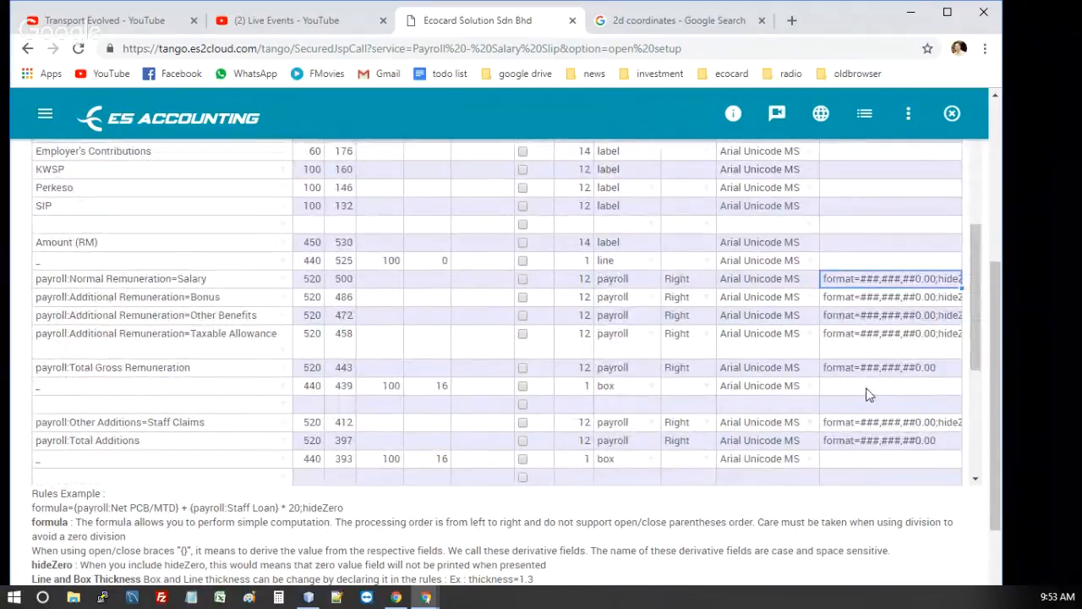
Inspect the Rules entries of the Salary, Taxable Allowance and Bonus remuneration rows
{"action": "key", "text": "F2"}
{"action": "left_click", "coordinate": [903, 354]}
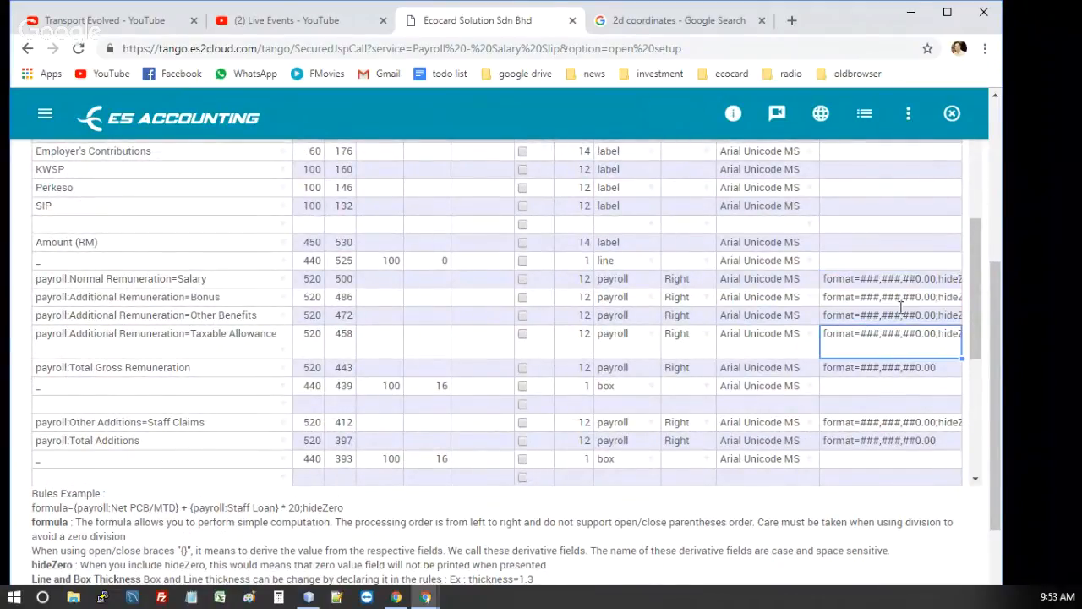
{"action": "left_click", "coordinate": [895, 296]}
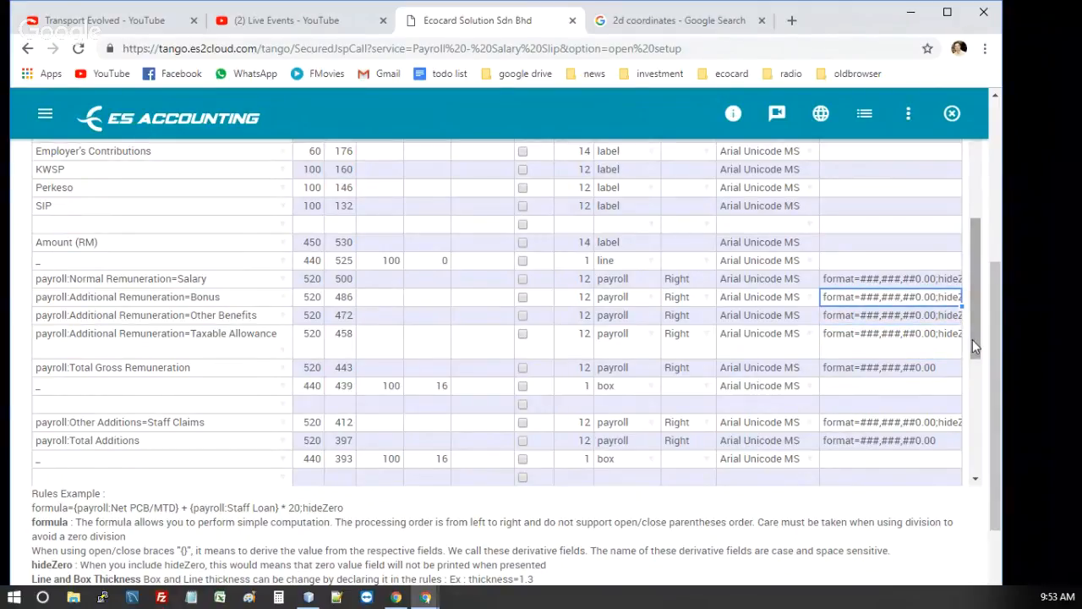
Examine the full rule of the formula-type row below the deductions, leaving its contents as they are
{"action": "left_click_drag", "start_coordinate": [974, 347], "coordinate": [973, 391]}
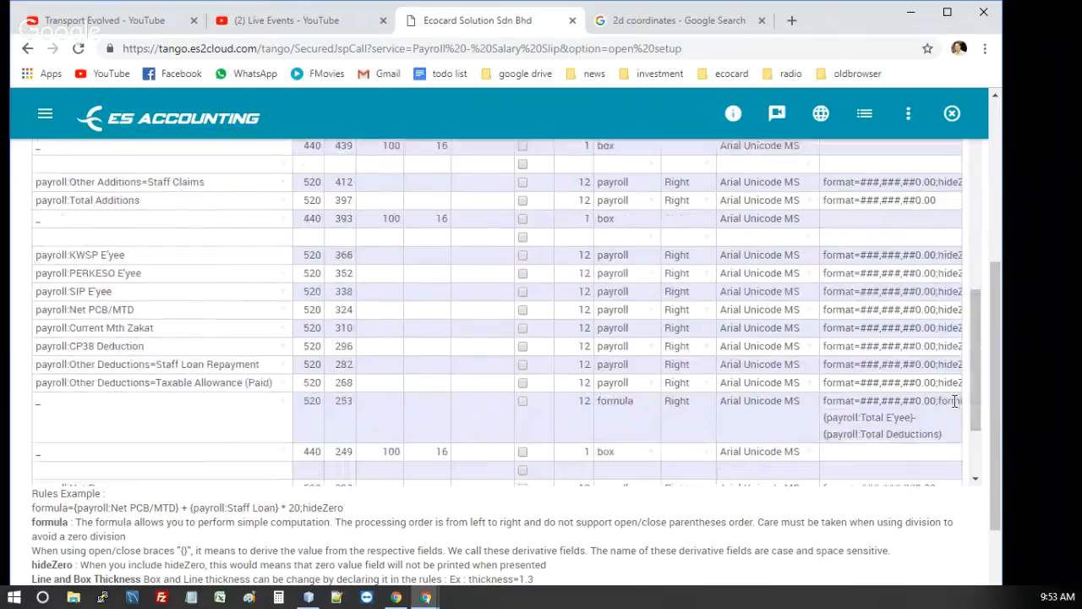
{"action": "left_click", "coordinate": [844, 419]}
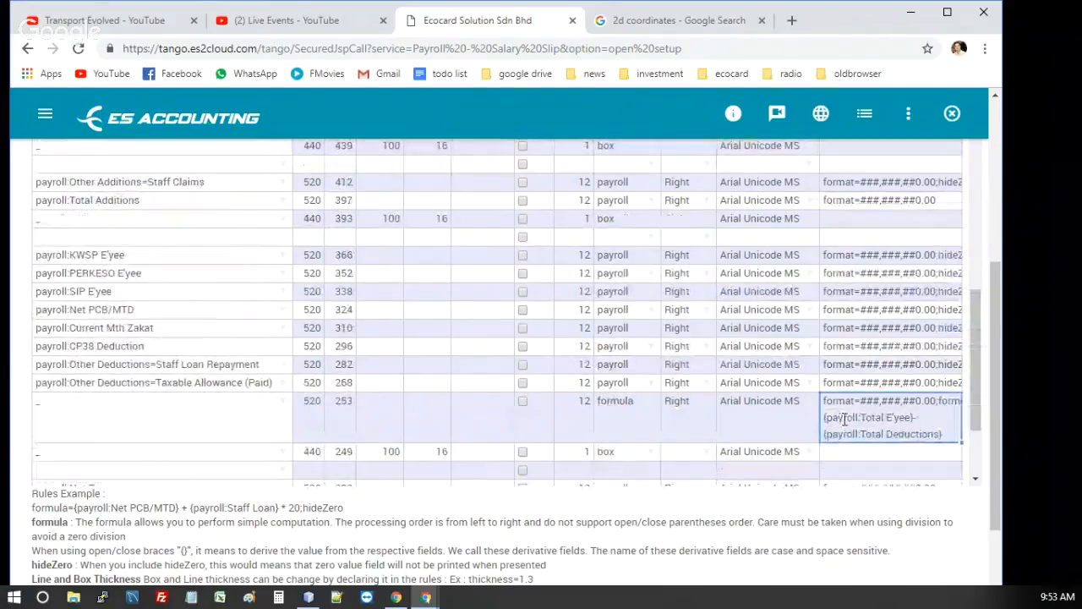
{"action": "double_click", "coordinate": [939, 428]}
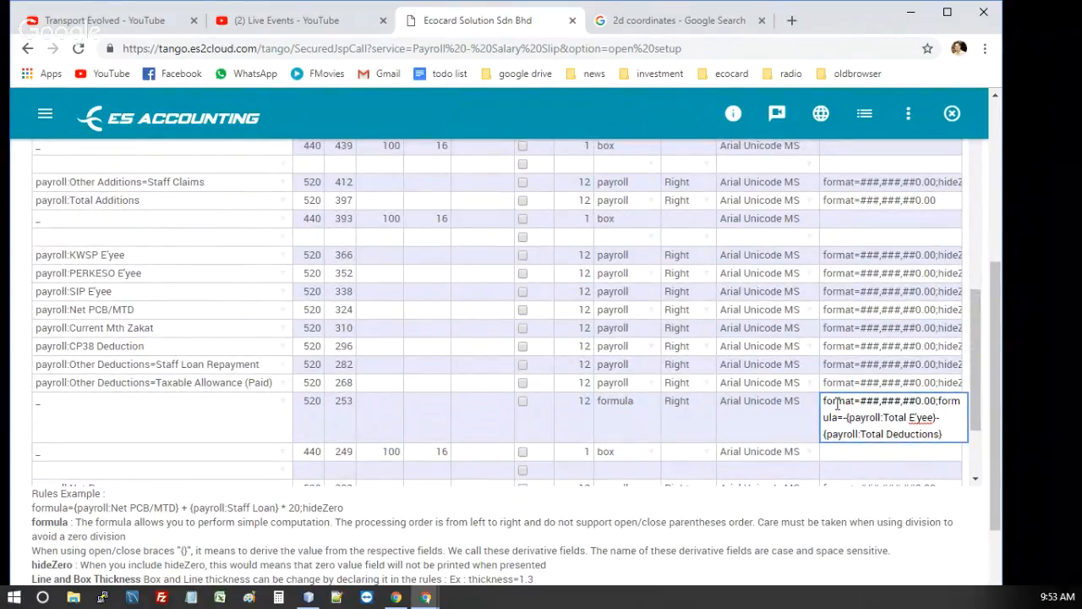
{"action": "left_click", "coordinate": [203, 425]}
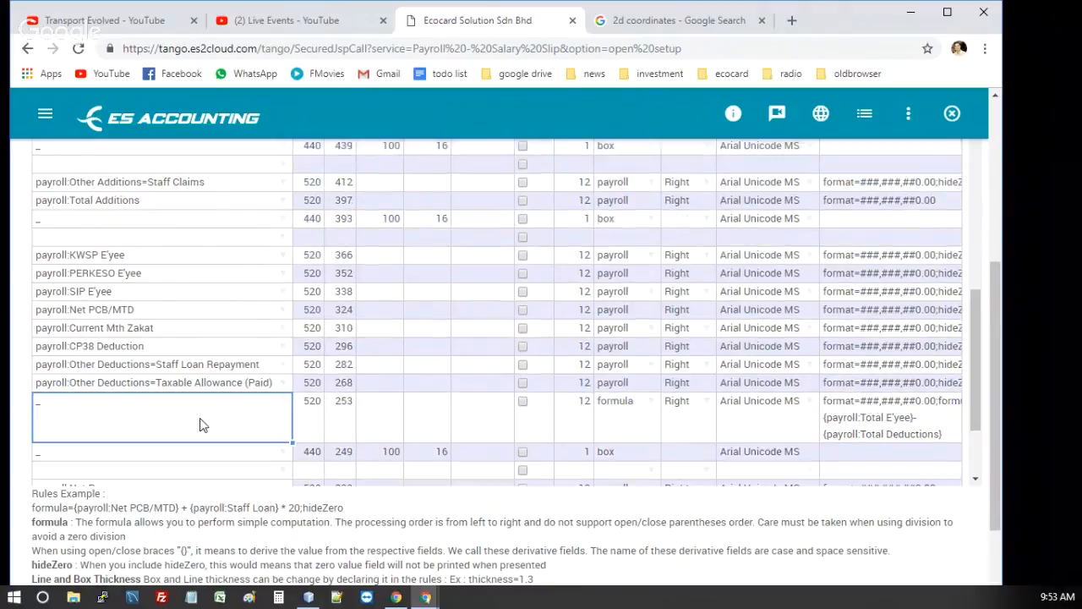
{"action": "left_click", "coordinate": [849, 424]}
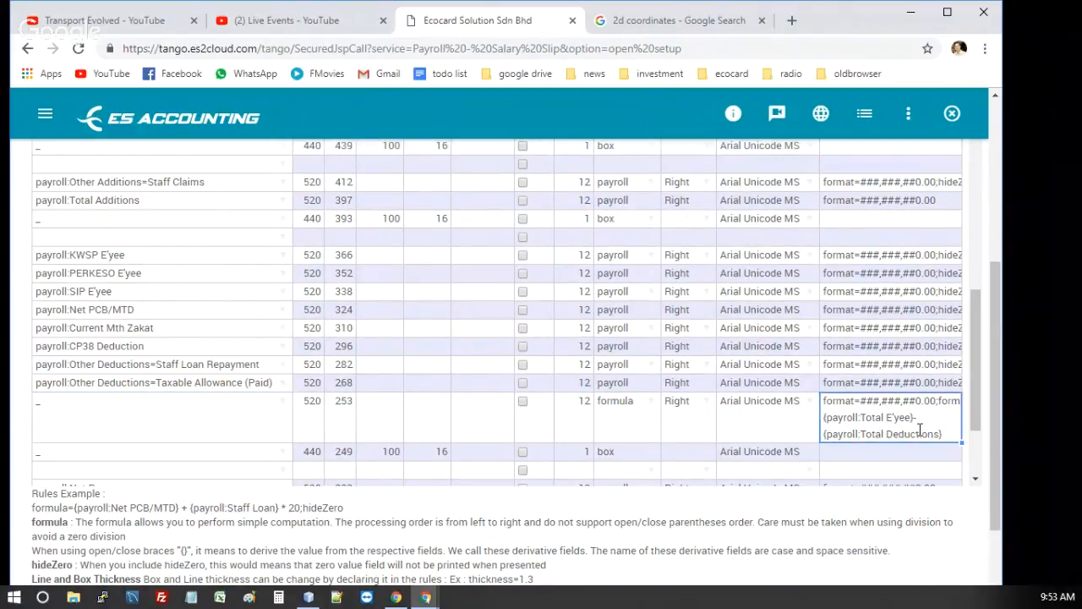
{"action": "double_click", "coordinate": [942, 412]}
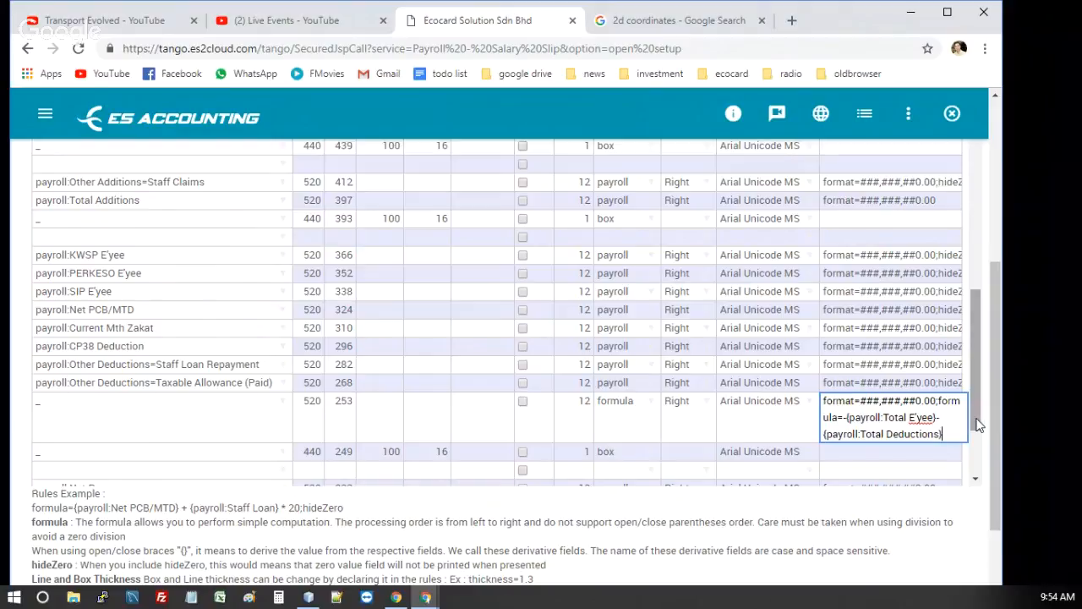
Inspect the Rules entries of the payroll:Net Pay and payroll:KWSP E'yer rows, then leave the cell without editing
{"action": "left_click_drag", "start_coordinate": [977, 425], "coordinate": [972, 470]}
{"action": "left_click", "coordinate": [871, 402]}
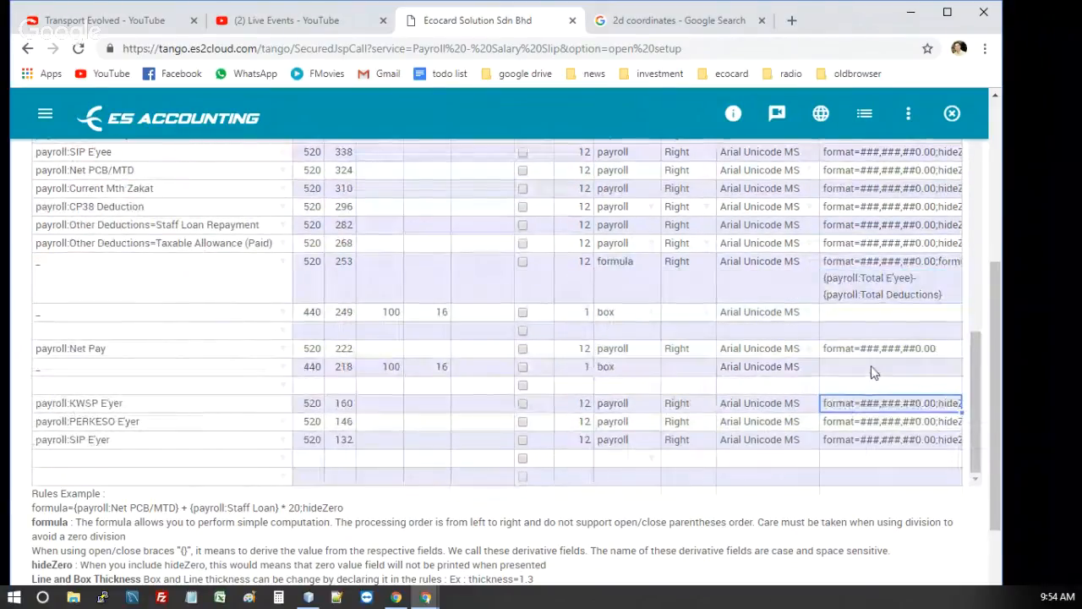
{"action": "left_click", "coordinate": [875, 352]}
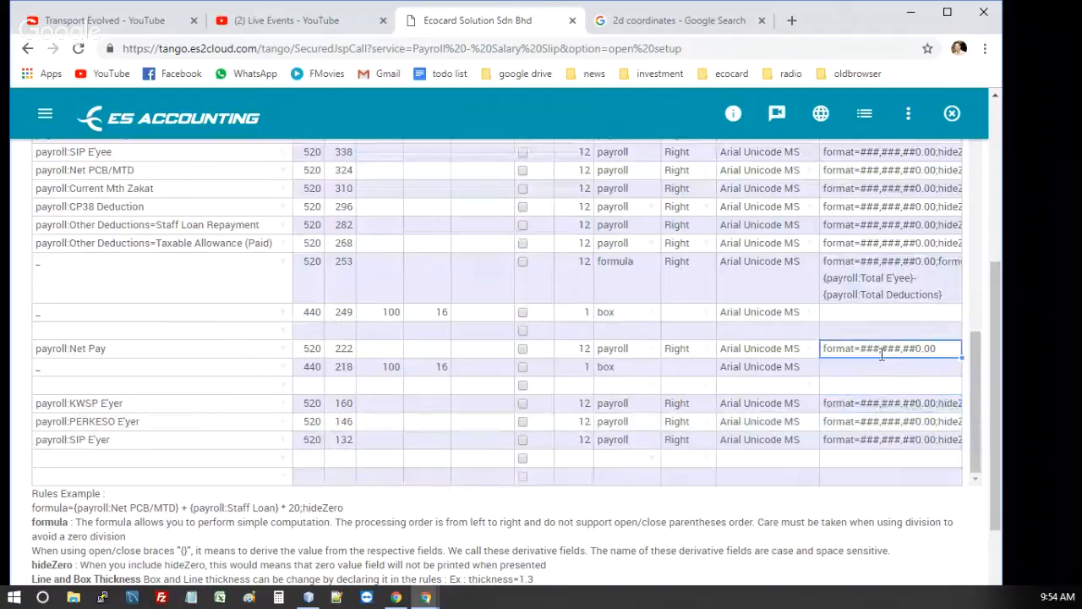
{"action": "left_click", "coordinate": [892, 411]}
{"action": "key", "text": "F2"}
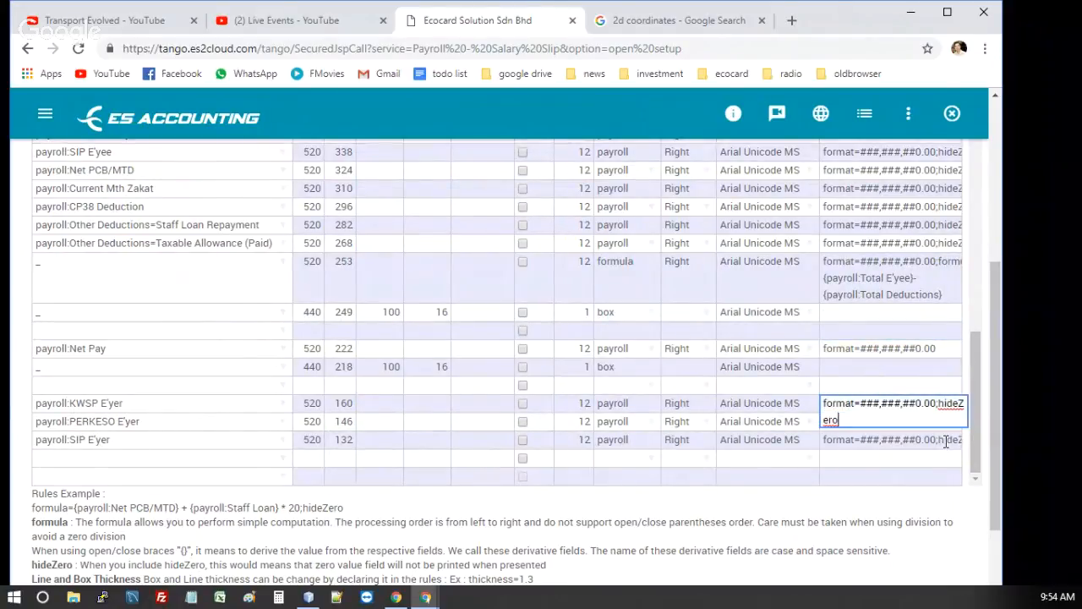
{"action": "left_click", "coordinate": [763, 399]}
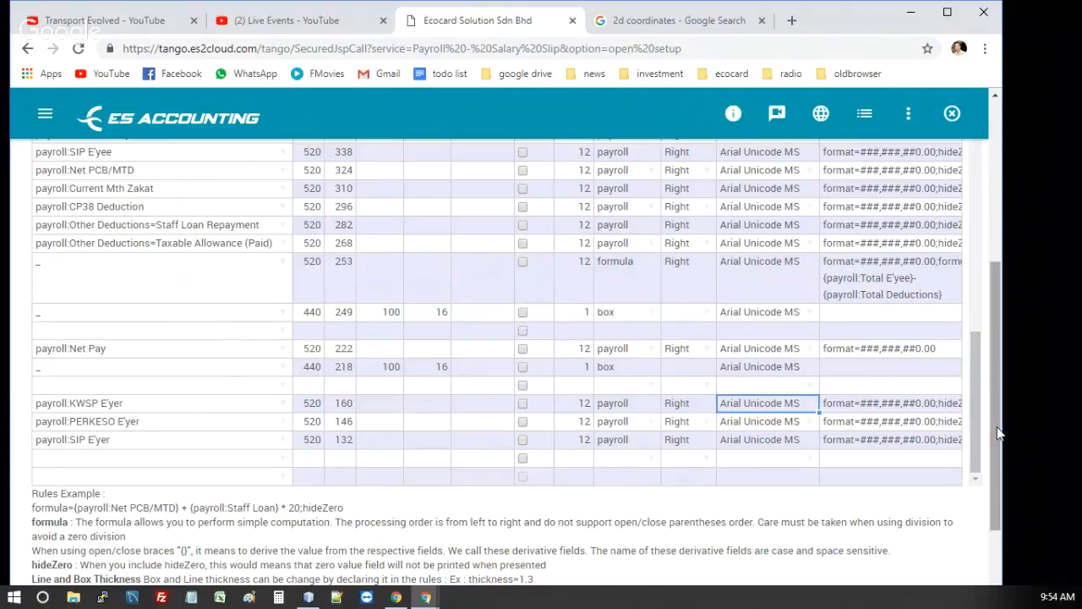
Examine the Rules Example notes below the table, highlighting the thickness example and the sample formula line
{"action": "scroll", "coordinate": [996, 438], "scroll_direction": "down", "scroll_amount": 2}
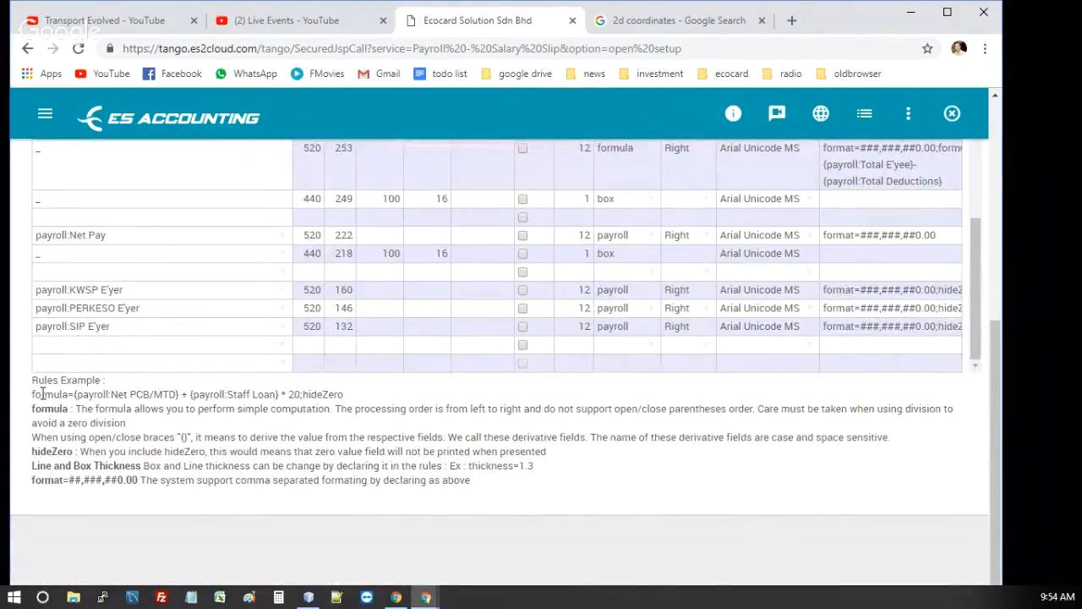
{"action": "left_click_drag", "start_coordinate": [41, 394], "coordinate": [267, 485]}
{"action": "left_click", "coordinate": [267, 484]}
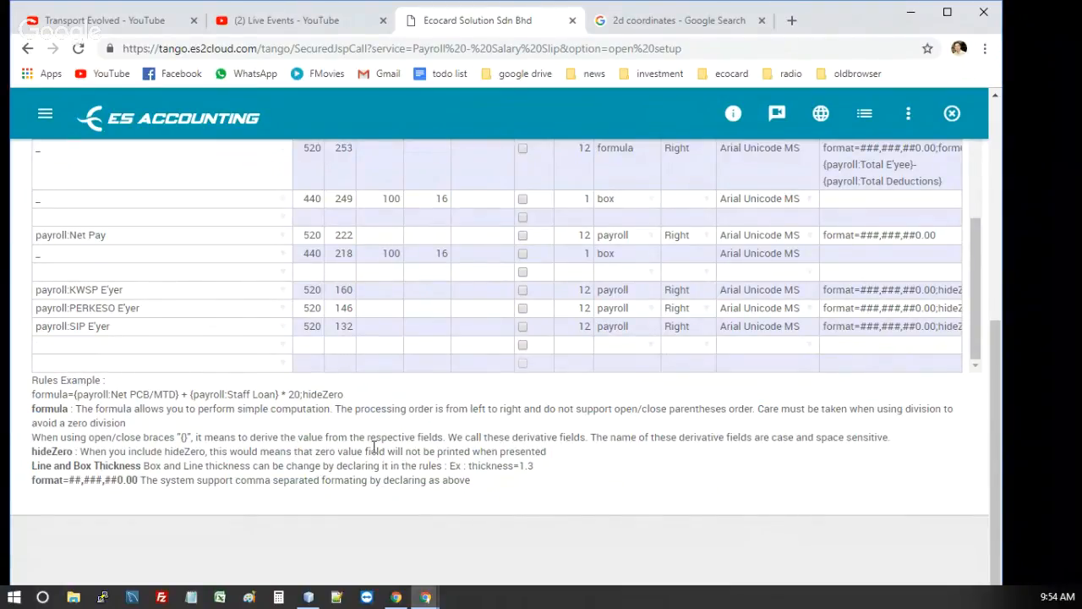
{"action": "left_click", "coordinate": [627, 263]}
{"action": "left_click_drag", "start_coordinate": [471, 465], "coordinate": [545, 470]}
{"action": "left_click", "coordinate": [501, 461]}
{"action": "left_click_drag", "start_coordinate": [359, 399], "coordinate": [34, 394]}
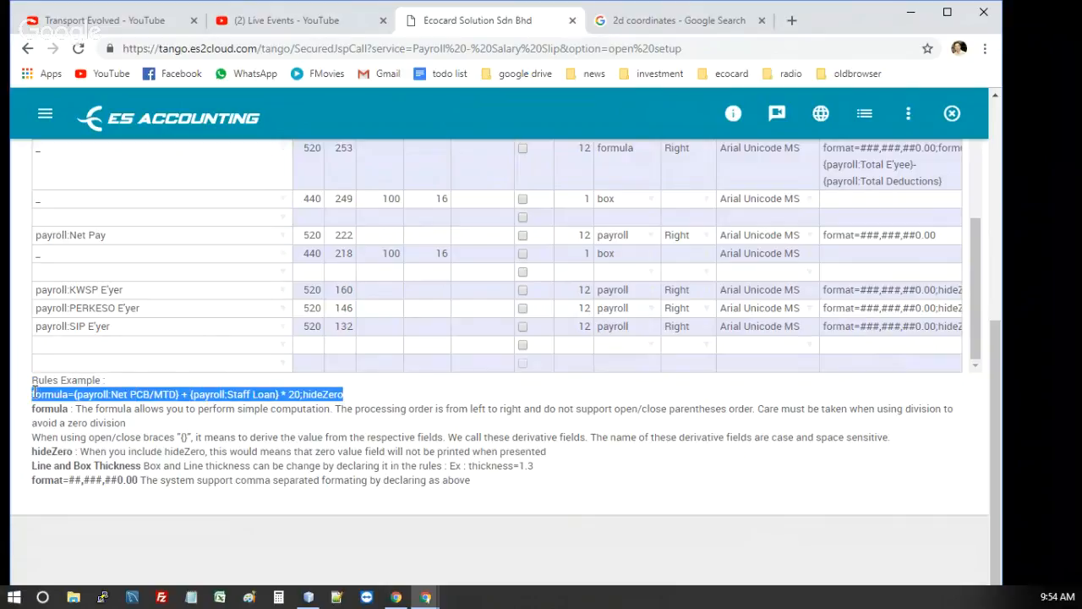
{"action": "left_click", "coordinate": [110, 309]}
View the available field types for the Taxable Allowance (Paid) deduction row, then close the list without choosing one
{"action": "scroll", "coordinate": [148, 303], "scroll_direction": "up", "scroll_amount": 1}
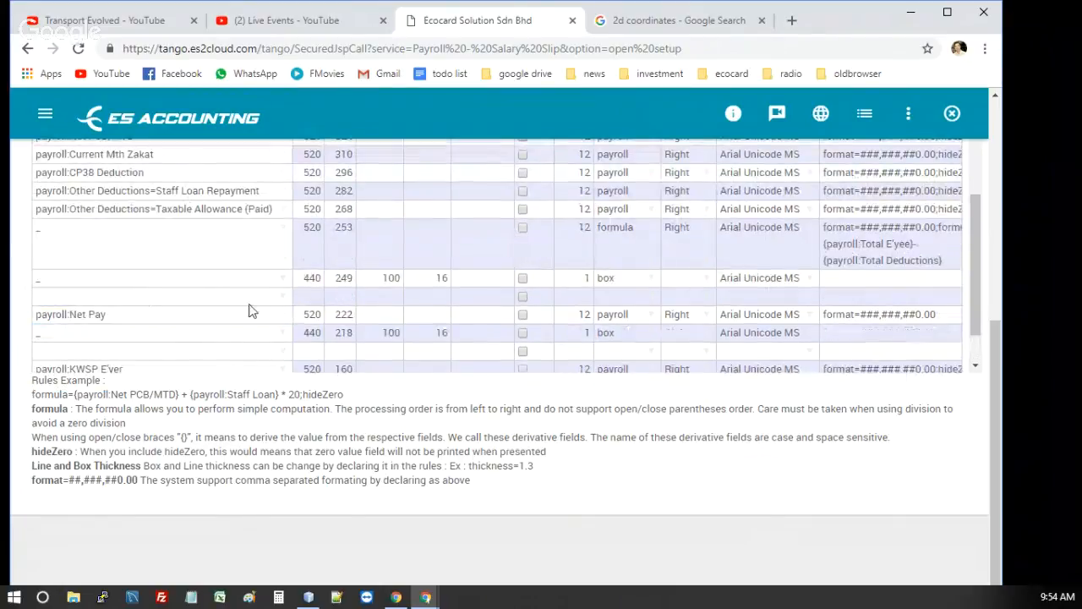
{"action": "left_click", "coordinate": [651, 210]}
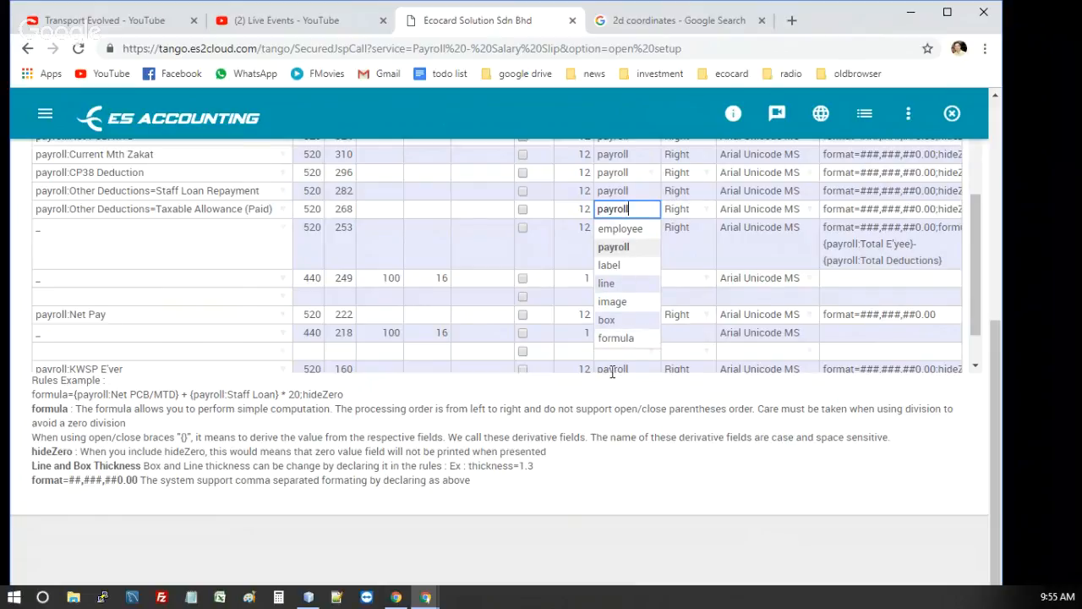
{"action": "left_click", "coordinate": [602, 467]}
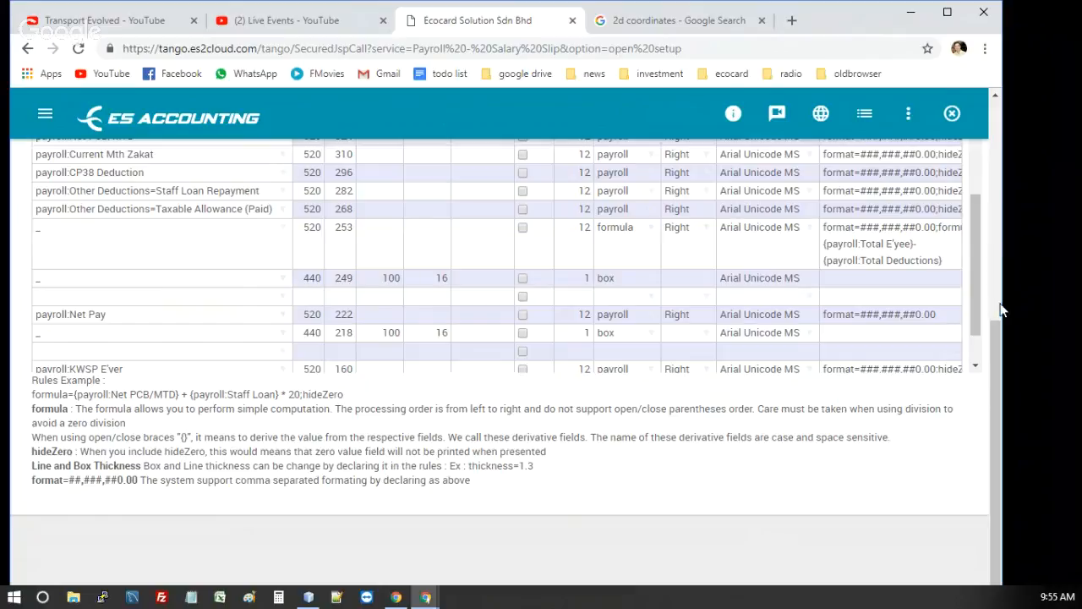
Save a copy of the template under the name Salary Slip1
{"action": "left_click_drag", "start_coordinate": [995, 336], "coordinate": [1019, 101]}
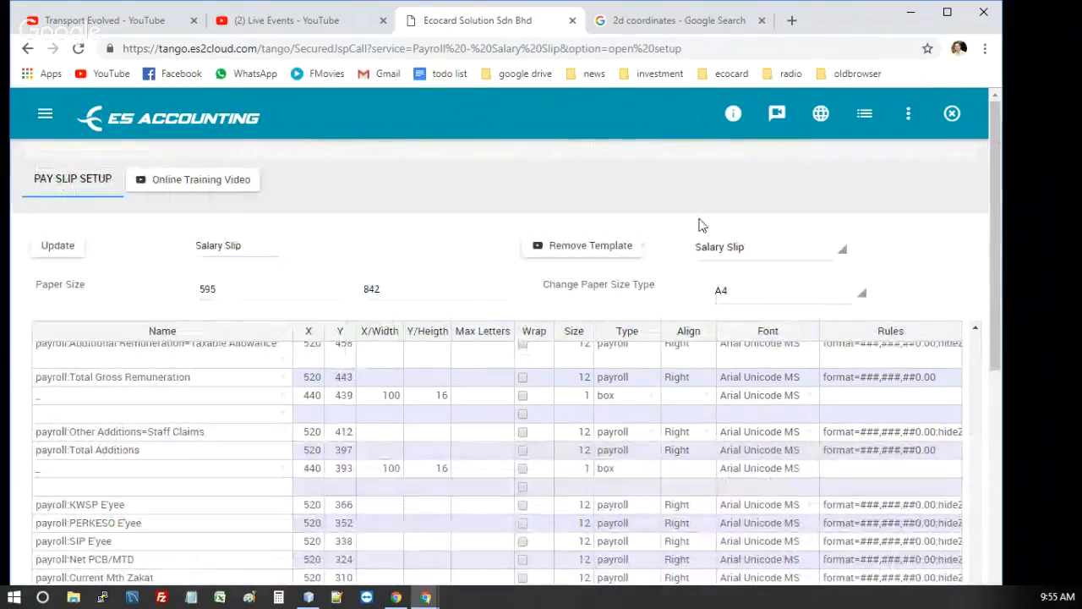
{"action": "left_click", "coordinate": [282, 250]}
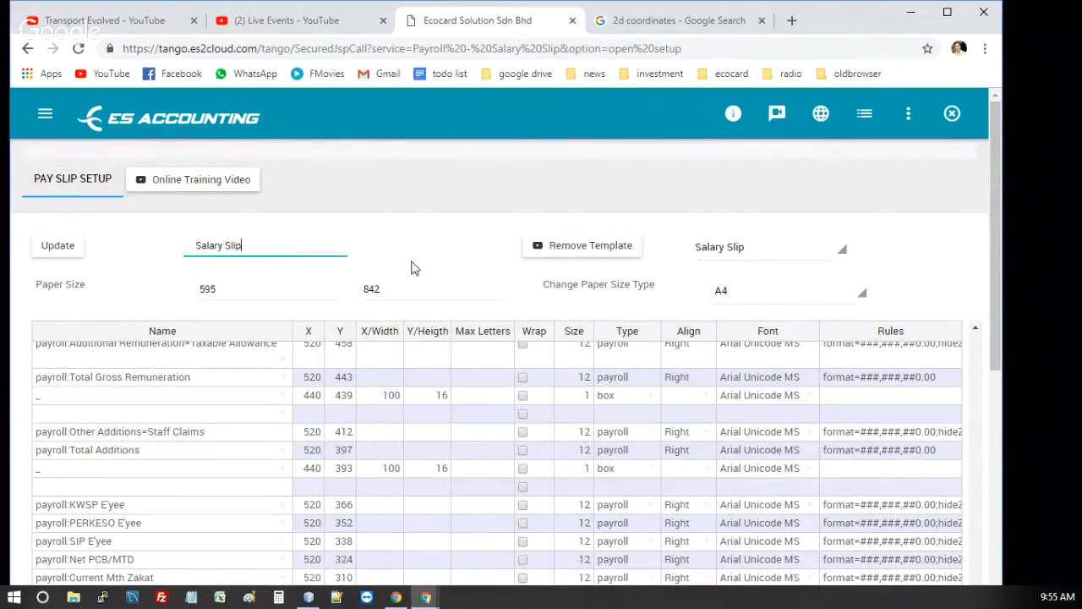
{"action": "type", "text": "1"}
{"action": "left_click", "coordinate": [746, 254]}
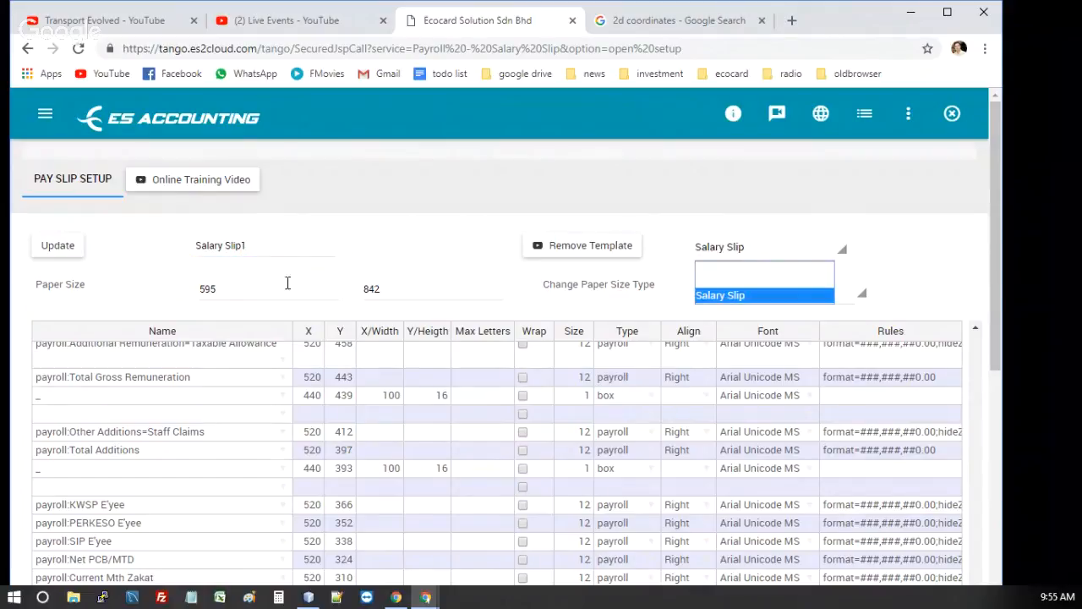
{"action": "left_click", "coordinate": [256, 247]}
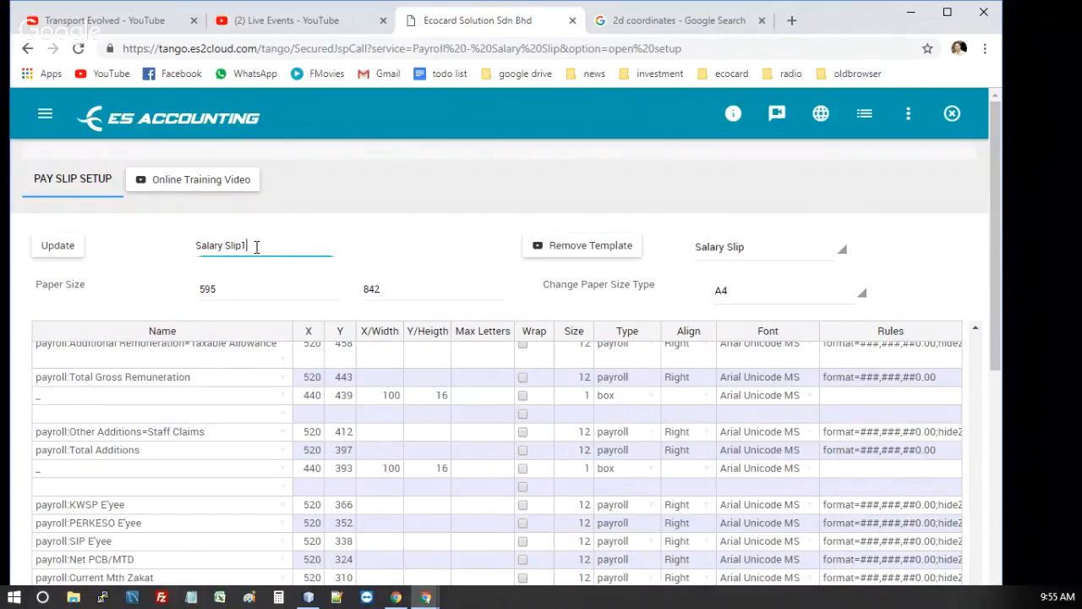
{"action": "left_click", "coordinate": [56, 247]}
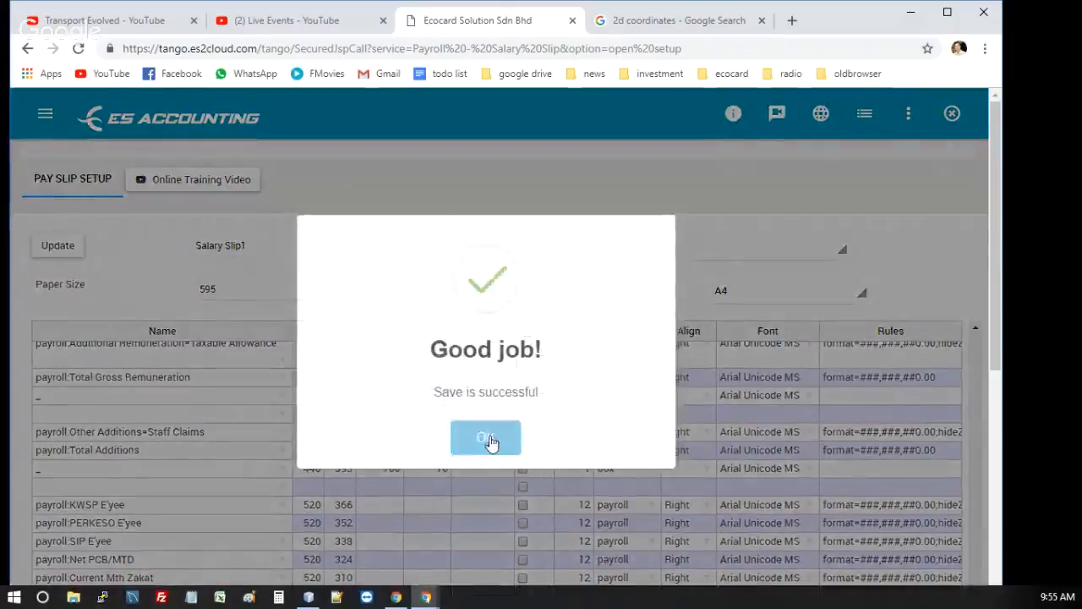
{"action": "left_click", "coordinate": [486, 436]}
Remove the Salary Slip1 template and check the list of saved templates
{"action": "left_click", "coordinate": [757, 253]}
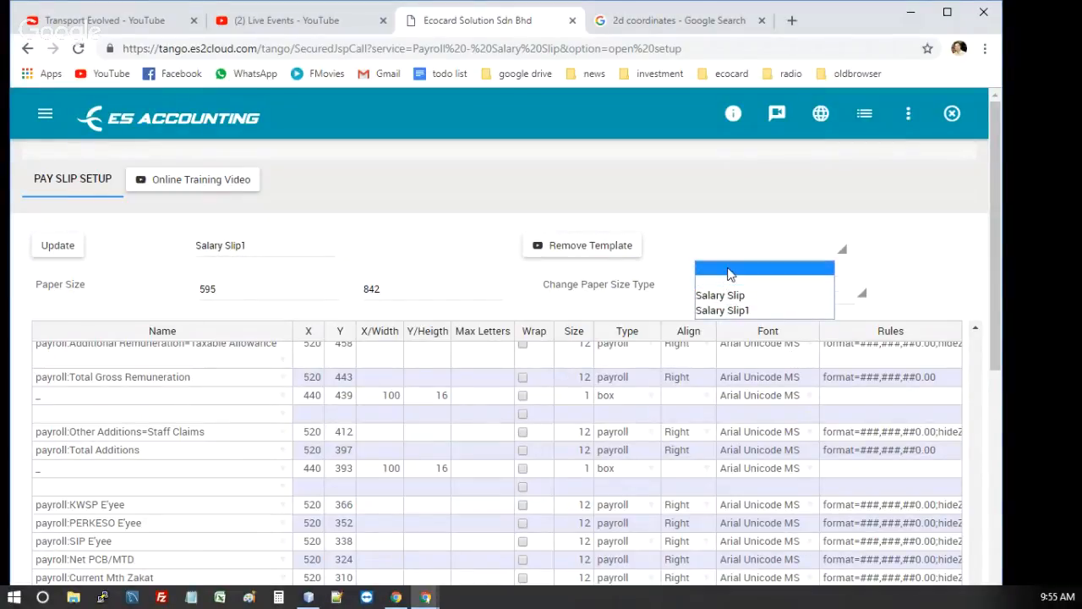
{"action": "left_click", "coordinate": [730, 273]}
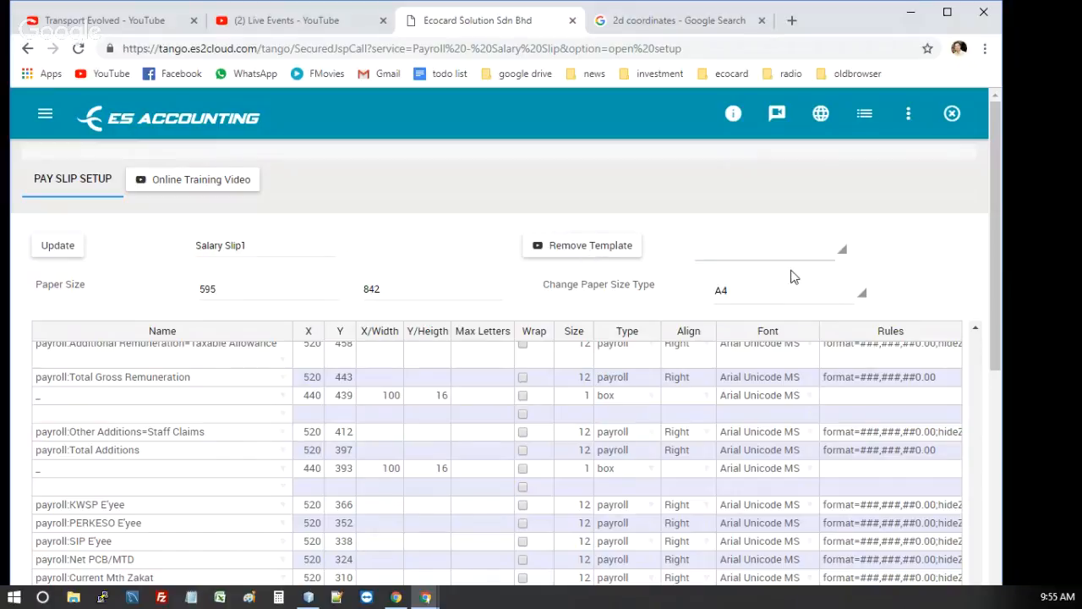
{"action": "left_click", "coordinate": [759, 264]}
{"action": "left_click", "coordinate": [736, 311]}
{"action": "left_click", "coordinate": [590, 253]}
{"action": "left_click", "coordinate": [760, 249]}
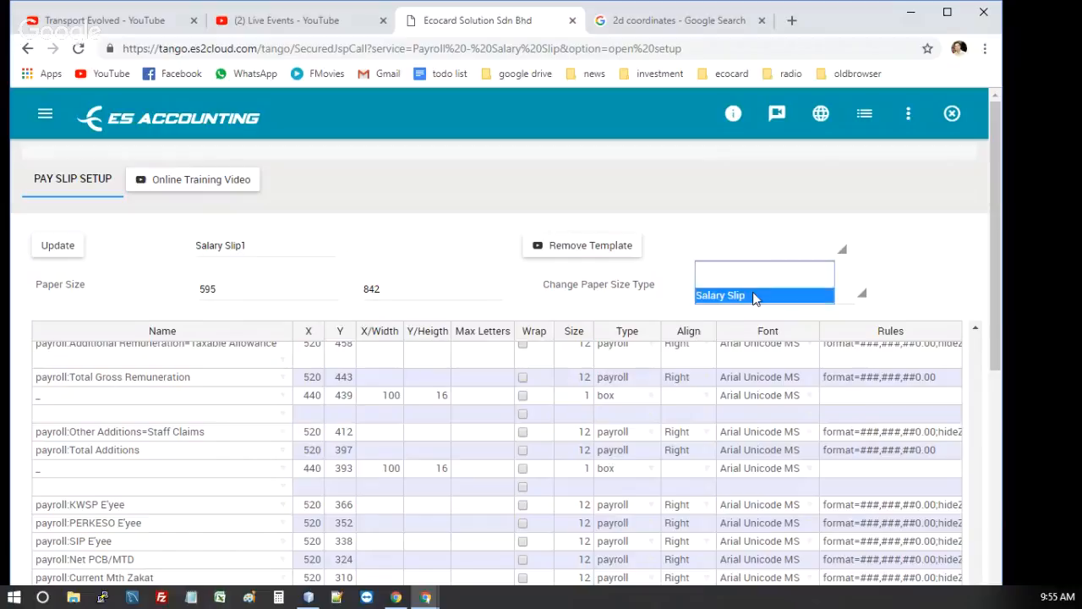
Start editing the template name
{"action": "left_click", "coordinate": [245, 253]}
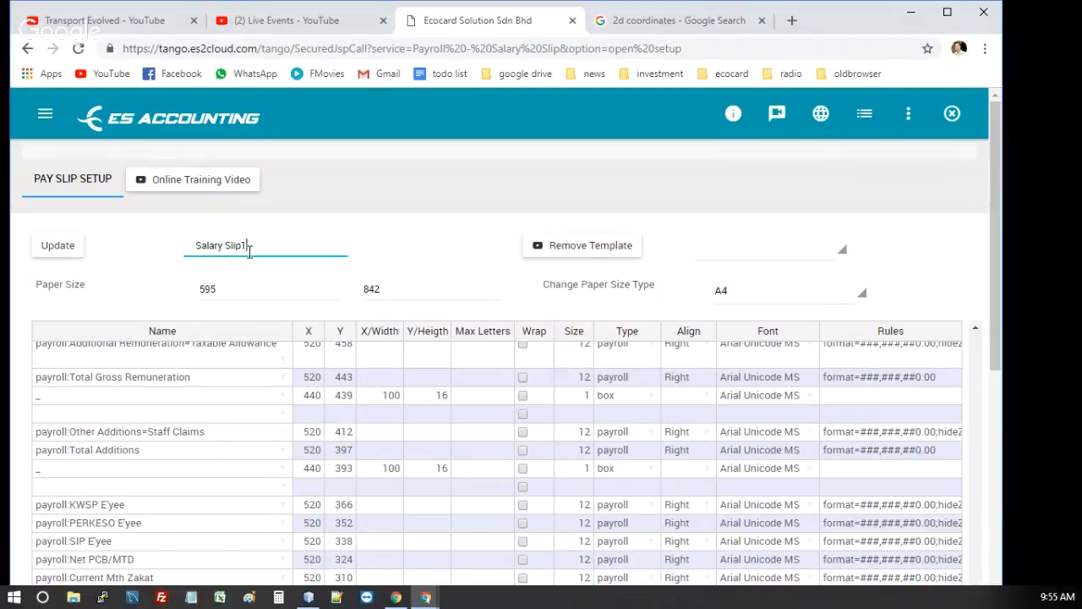